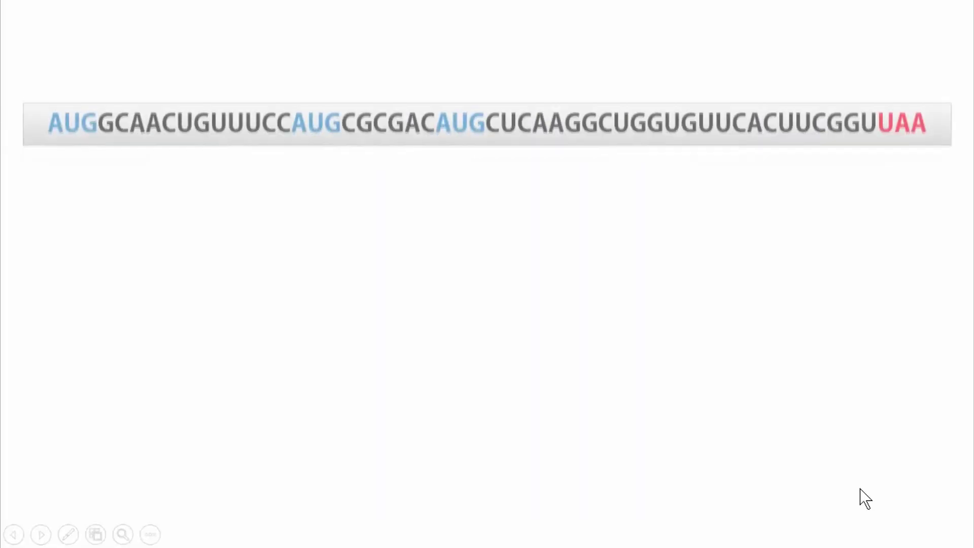
Step: Advance to the mRNA-only slide and animate the ribosome image in over the start codon
left_click(865, 499)
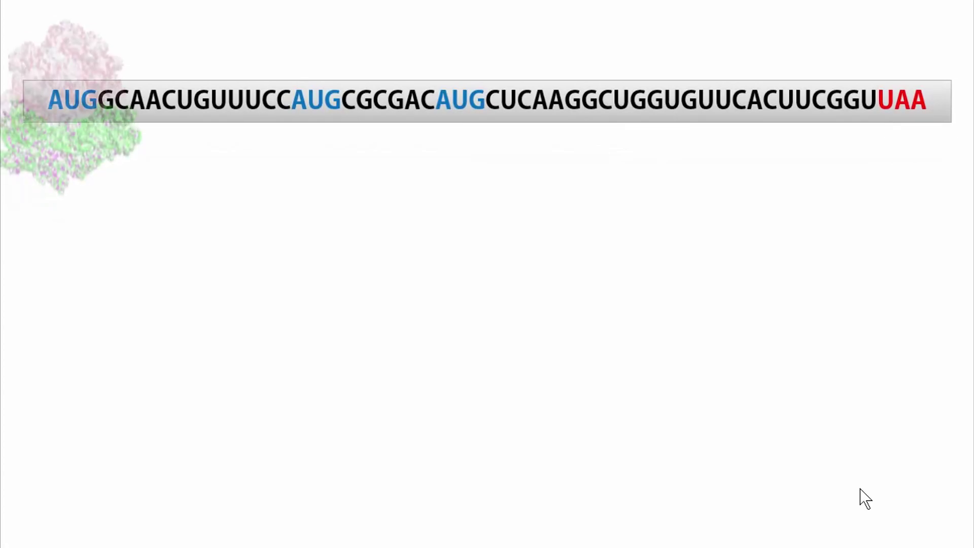
left_click(865, 499)
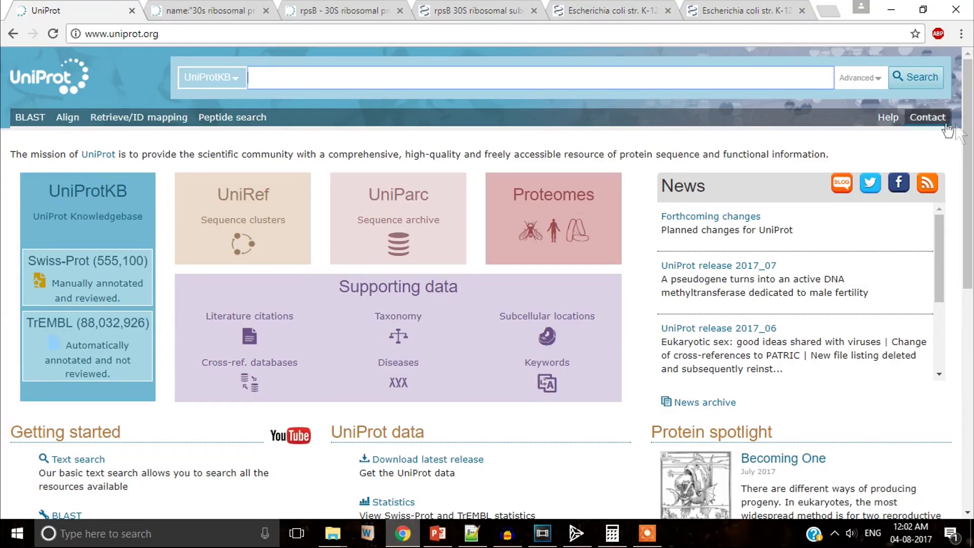
Step: Advanced-search UniProtKB for protein name '30S ribosomal protein S2' in organism Escherichia coli
left_click(861, 80)
left_click(409, 128)
left_click(352, 182)
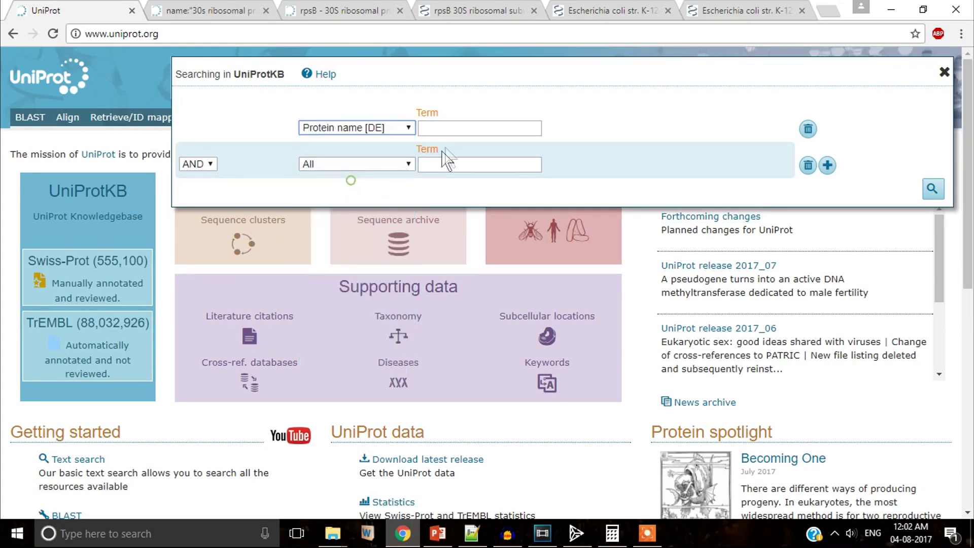
left_click(457, 128)
type("30S ribosomal protein S2")
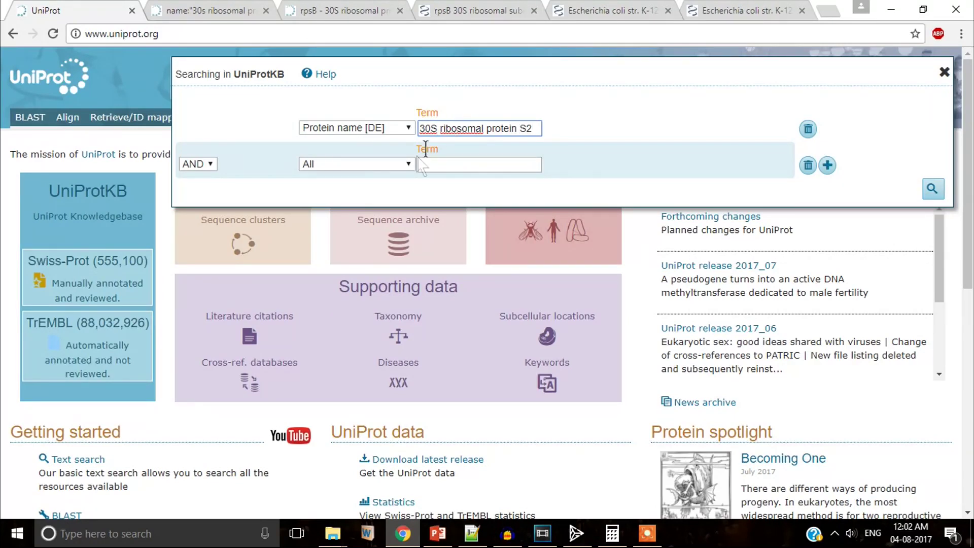
left_click(408, 164)
left_click(355, 241)
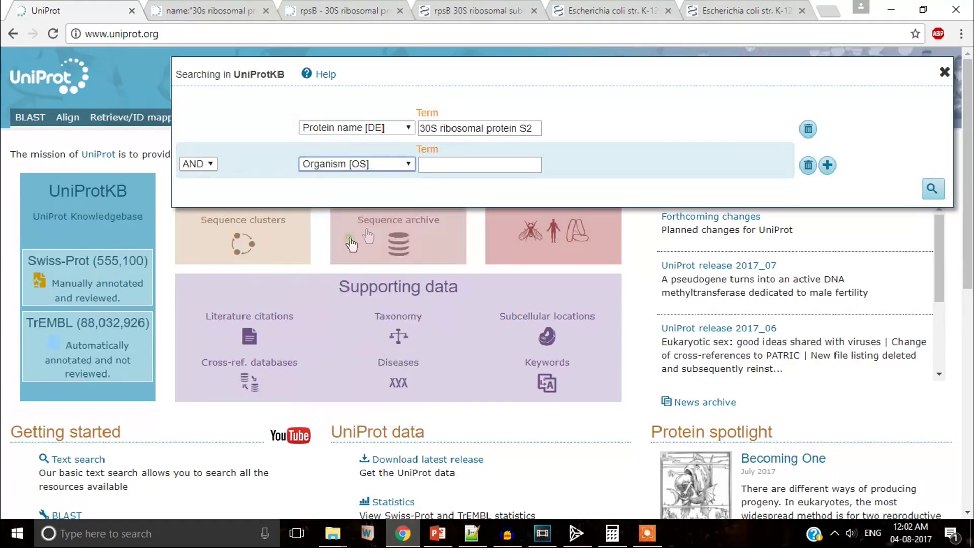
left_click(436, 164)
type("Escherichia coli")
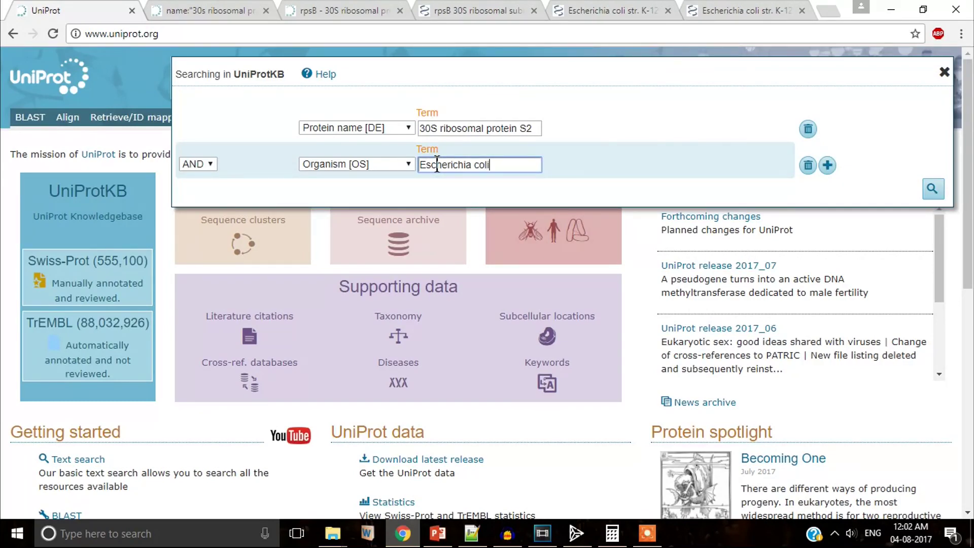
left_click(933, 189)
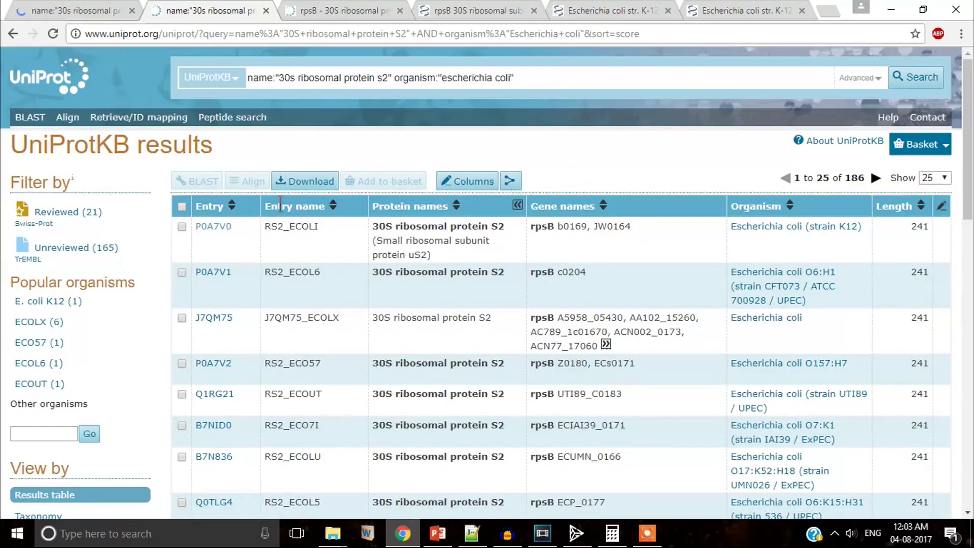
Step: Open entry P0A7V0 and follow its GeneID 947874 link to NCBI Gene
left_click(220, 234)
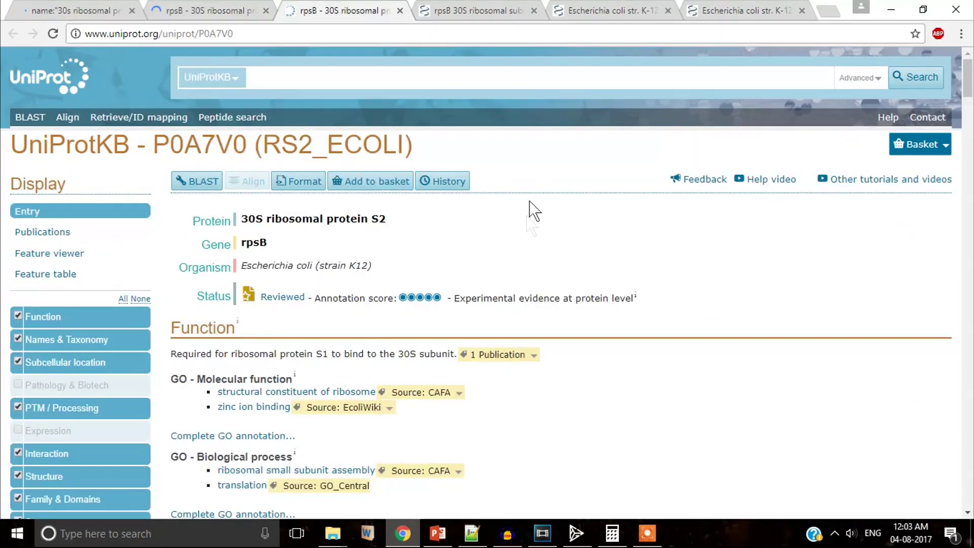
scroll(372, 274, "down", 20)
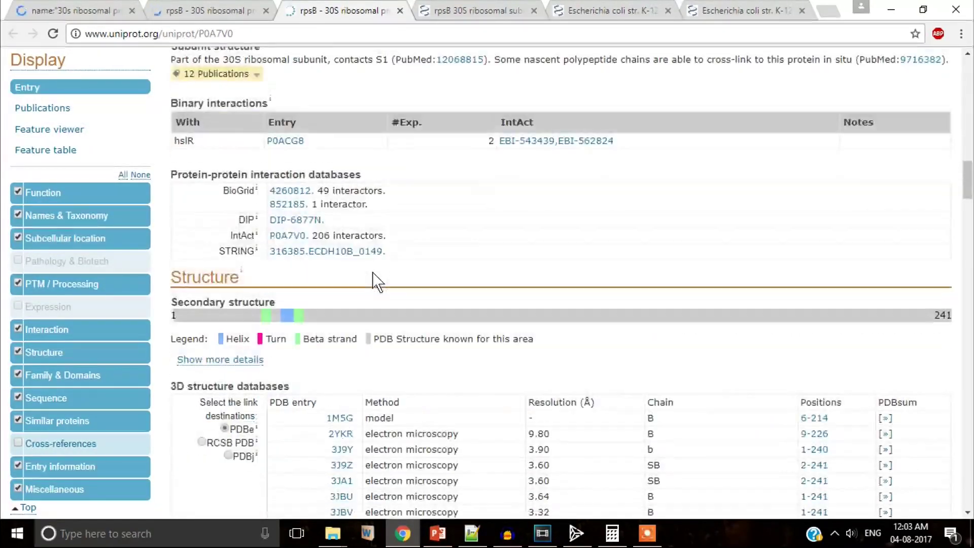
scroll(372, 282, "down", 20)
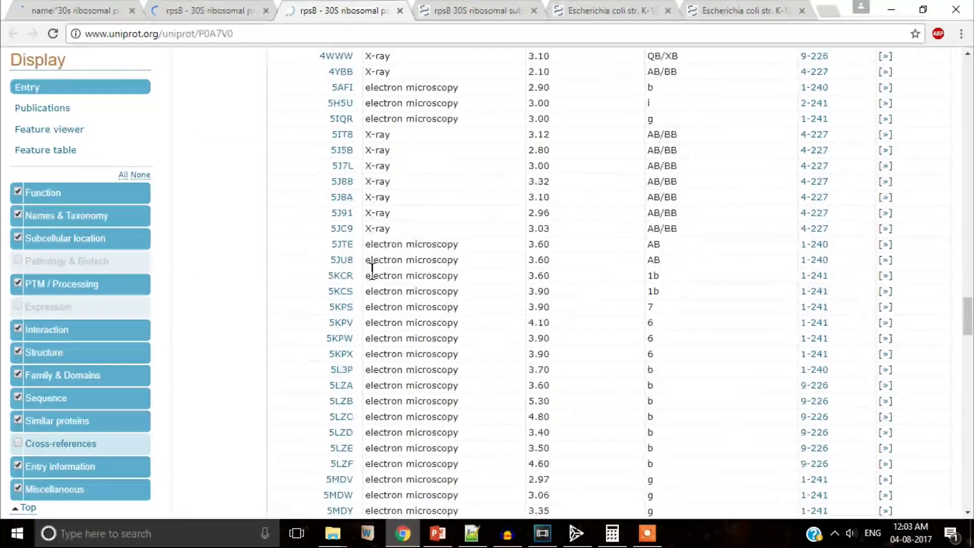
scroll(372, 274, "down", 20)
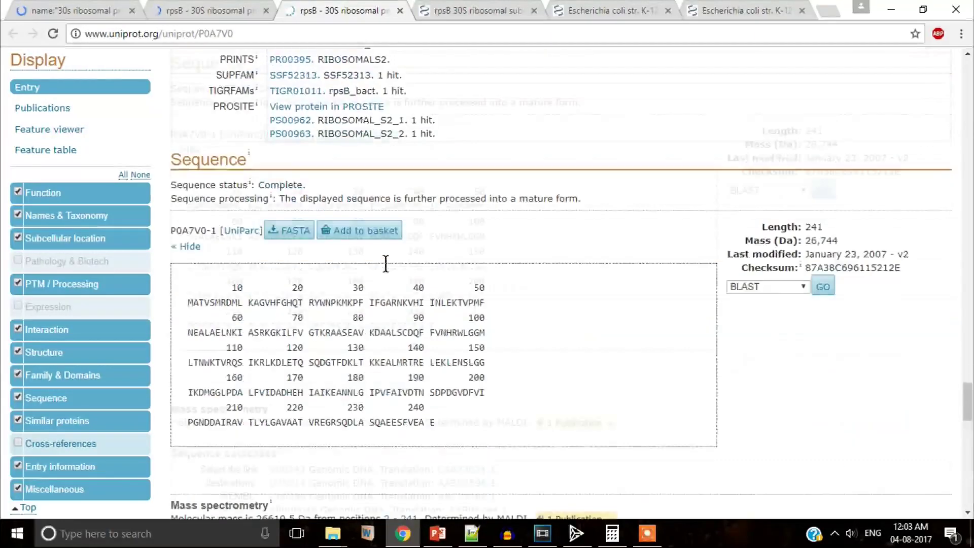
scroll(388, 274, "down", 6)
scroll(388, 267, "up", 8)
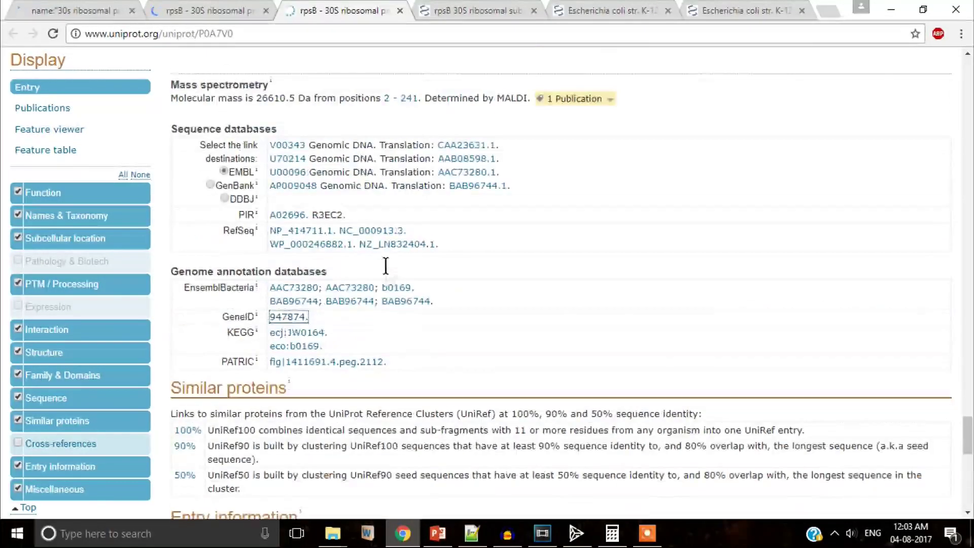
scroll(355, 304, "down", 1)
left_click(370, 385)
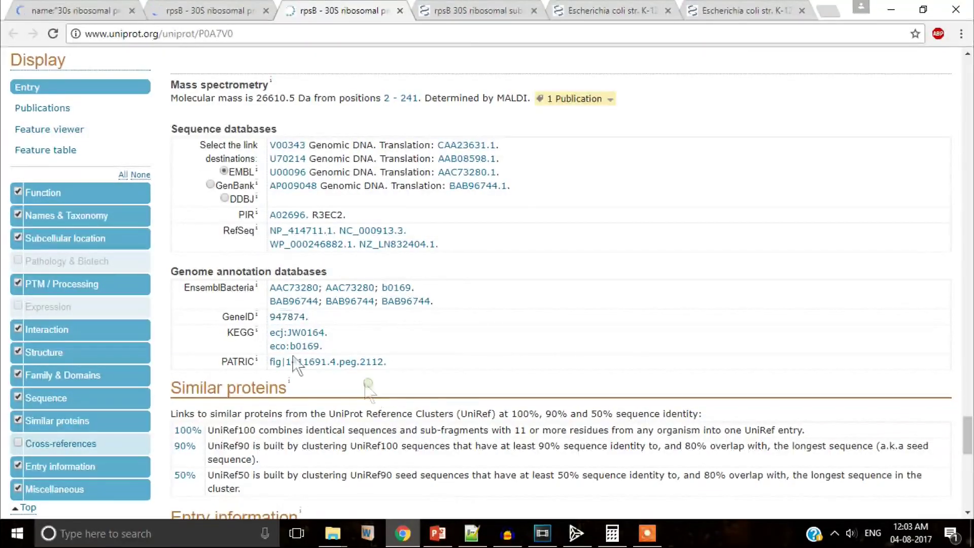
left_click(288, 318)
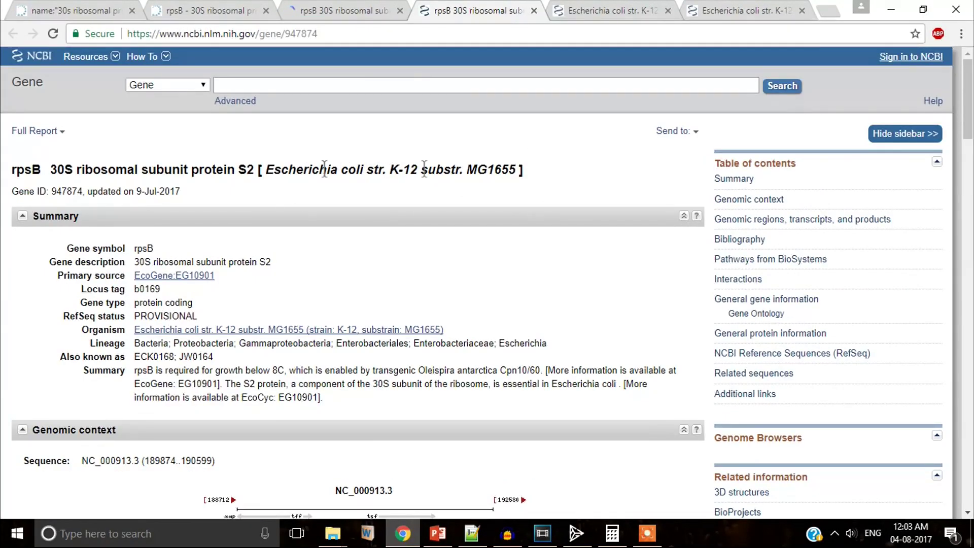
Step: Open the FASTA link for rpsB under Genomic regions, transcripts, and products
scroll(465, 169, "down", 5)
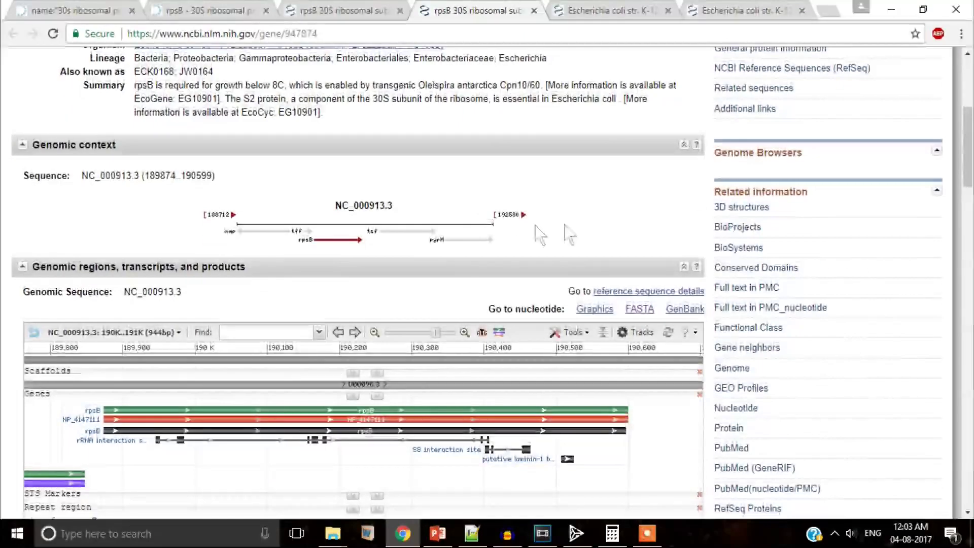
scroll(540, 235, "down", 3)
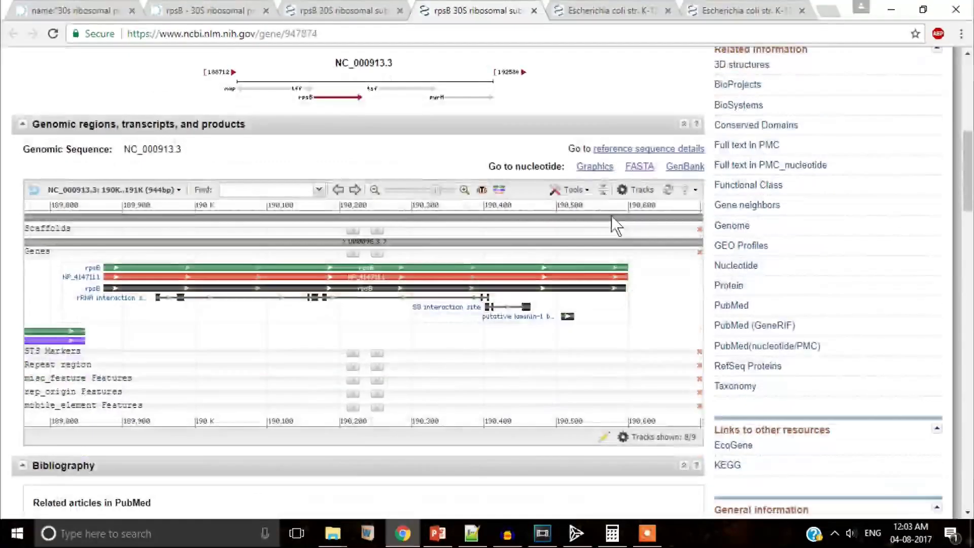
left_click(638, 168)
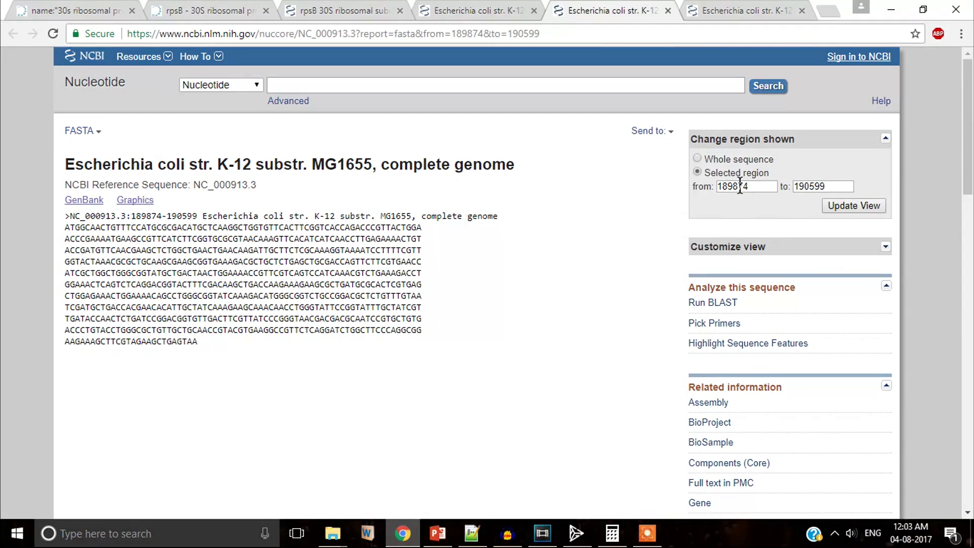
Step: Widen the displayed region to 189856–190617 and update the view
left_click_drag(739, 186, 760, 187)
left_click_drag(811, 186, 843, 186)
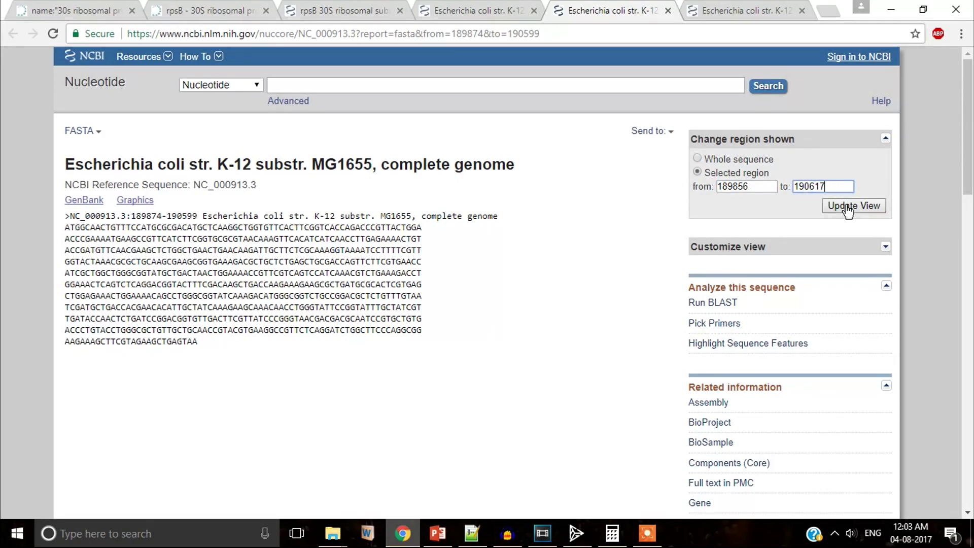
left_click(847, 207)
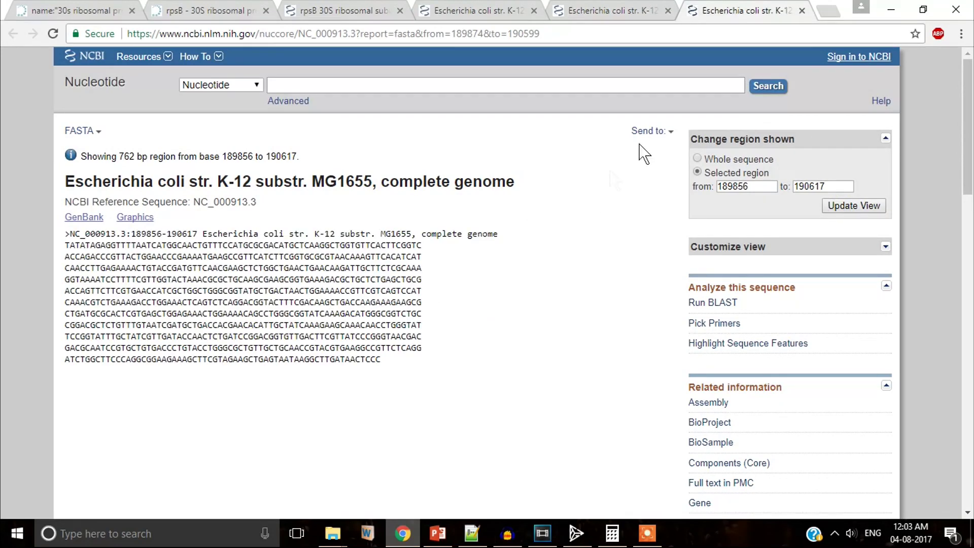
Step: Send the sequence to a file in FASTA format
left_click(668, 132)
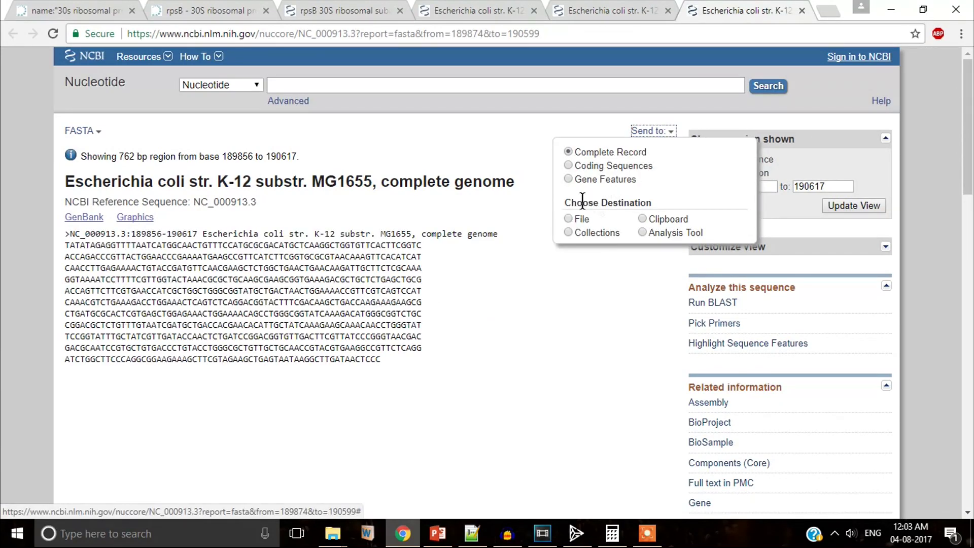
left_click(569, 219)
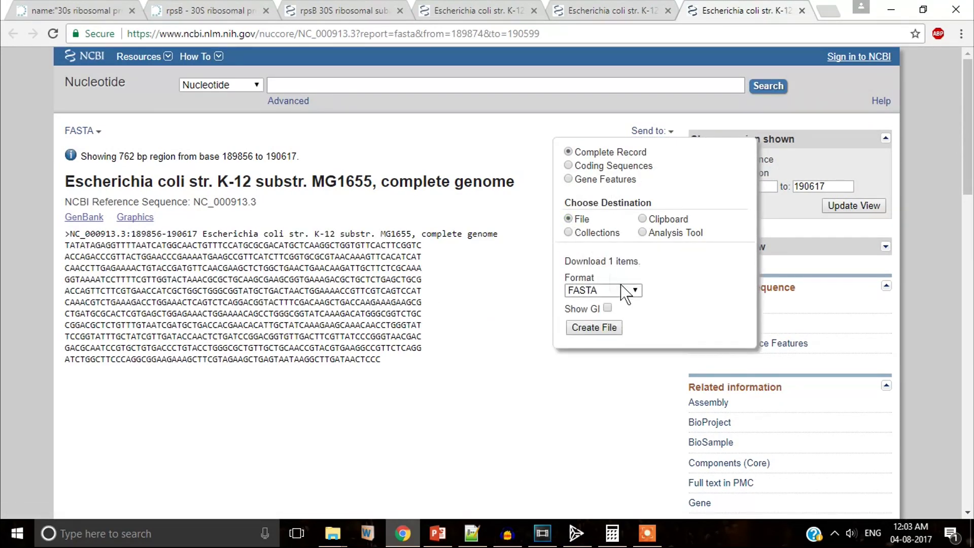
left_click(635, 292)
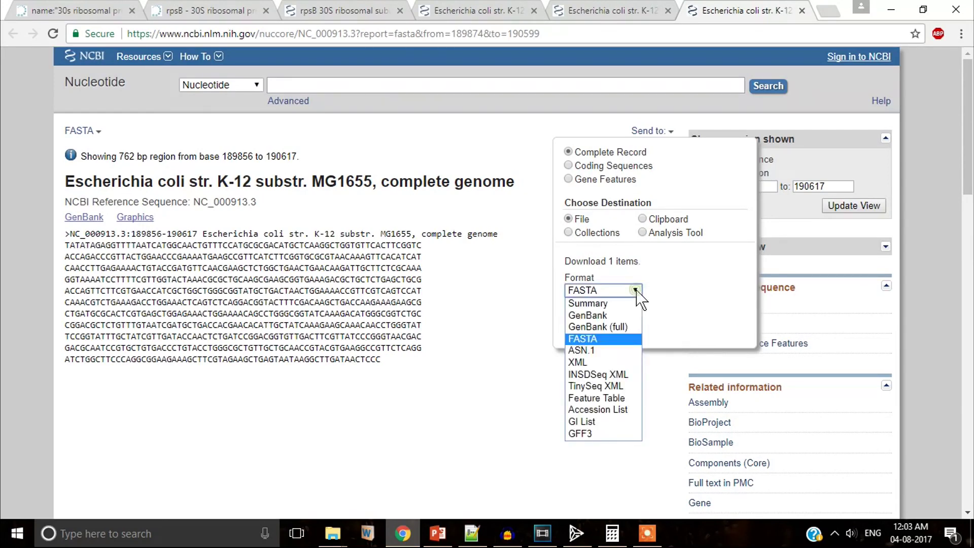
left_click(598, 336)
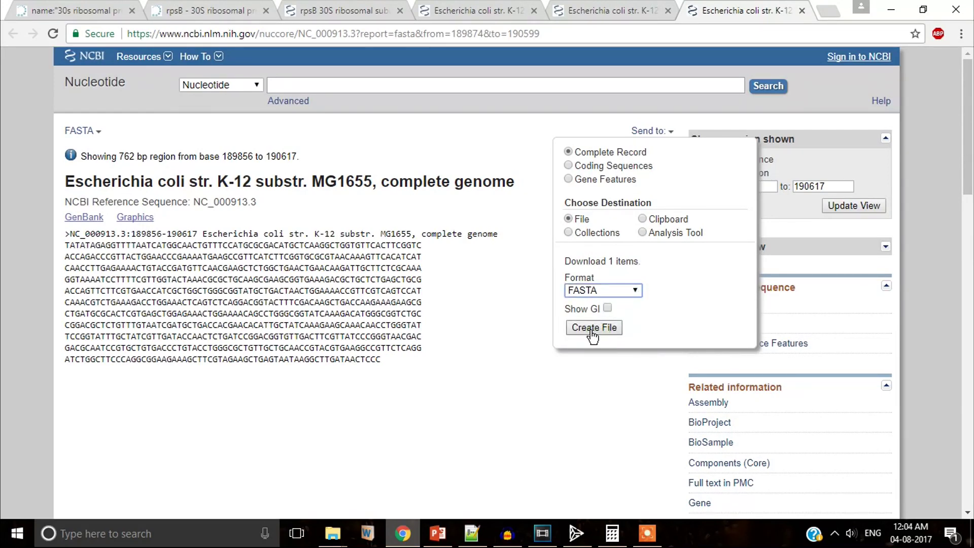
left_click(584, 329)
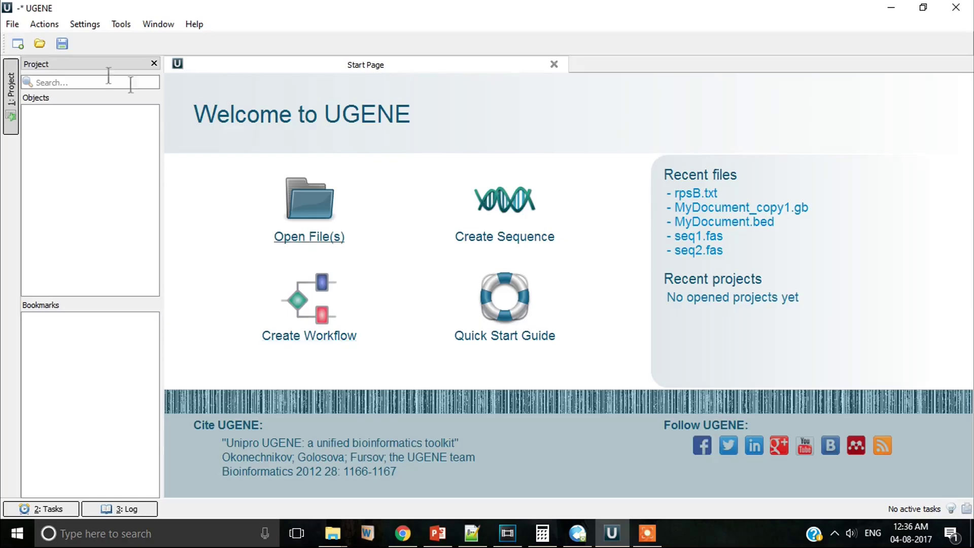
Step: Open rpsB.txt from the Technical Videos folder in UGENE
left_click(12, 23)
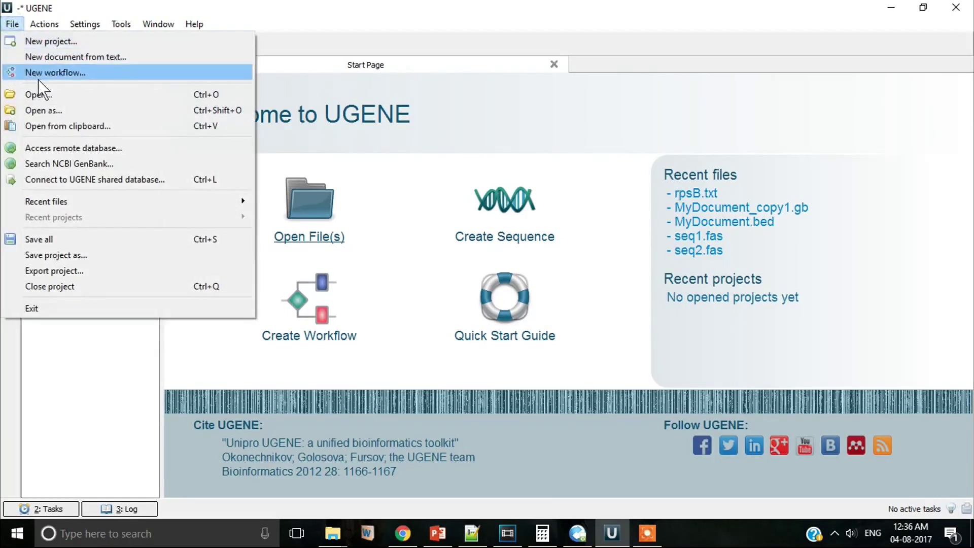
left_click(44, 93)
left_click(561, 406)
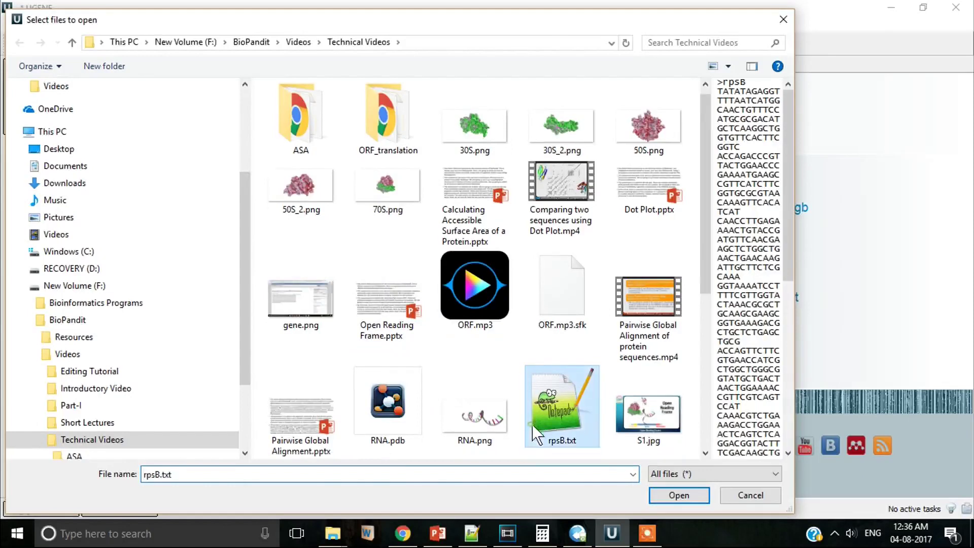
left_click(671, 497)
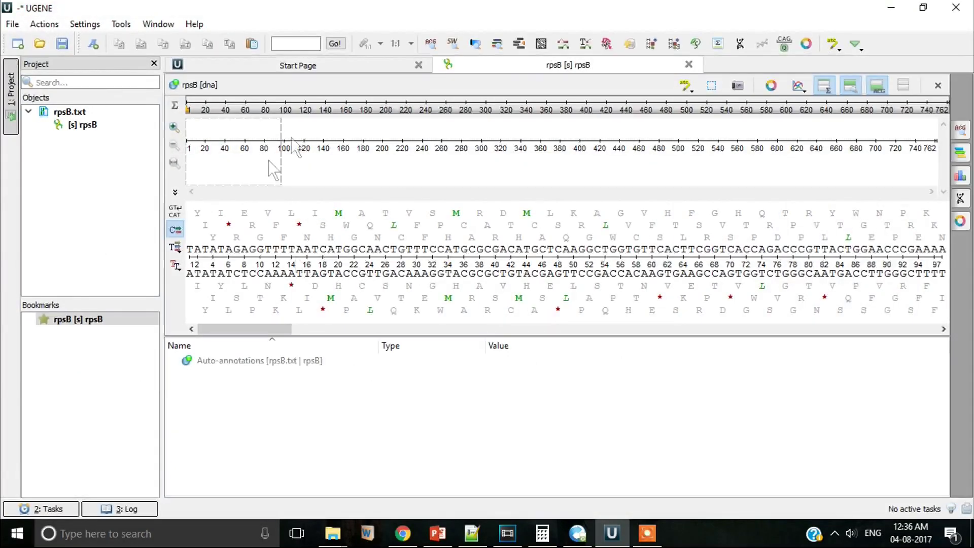
left_click(56, 23)
Step: Preview ORF Marker results using the Standard Genetic Code with stop codons excluded
mouse_move(66, 94)
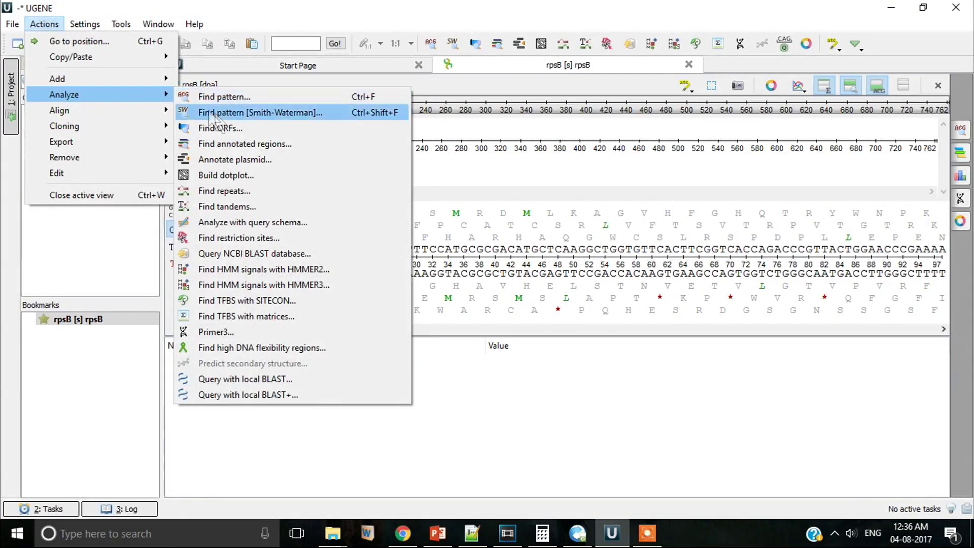
left_click(221, 129)
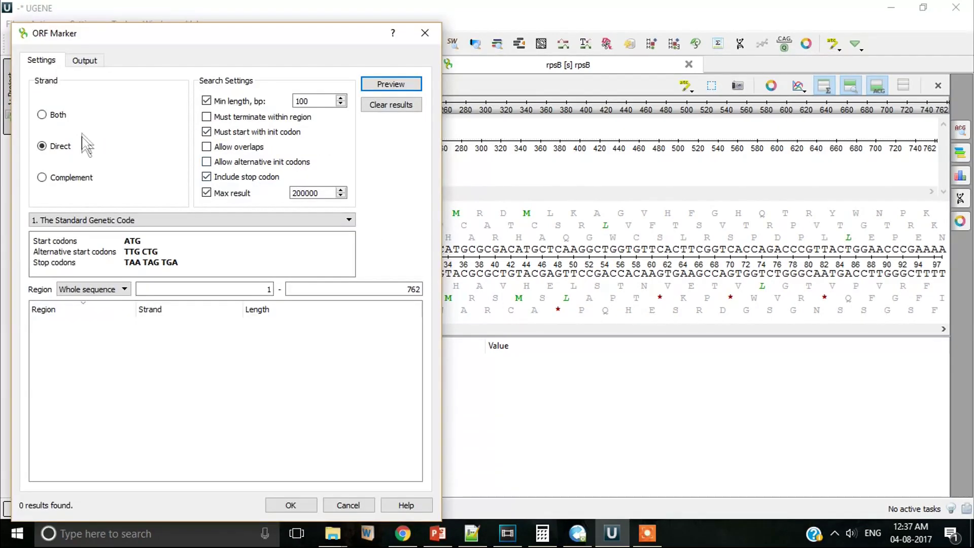
left_click(206, 100)
left_click(234, 224)
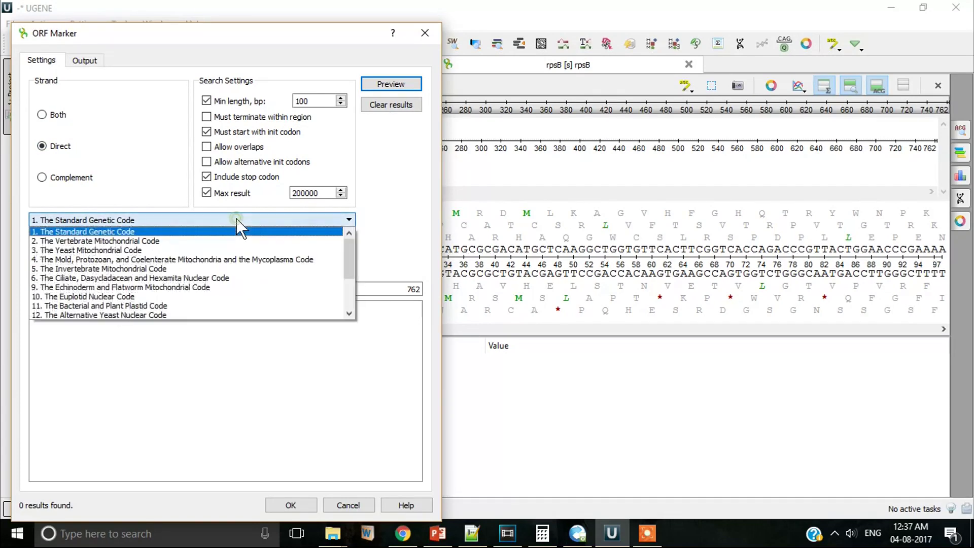
left_click(194, 232)
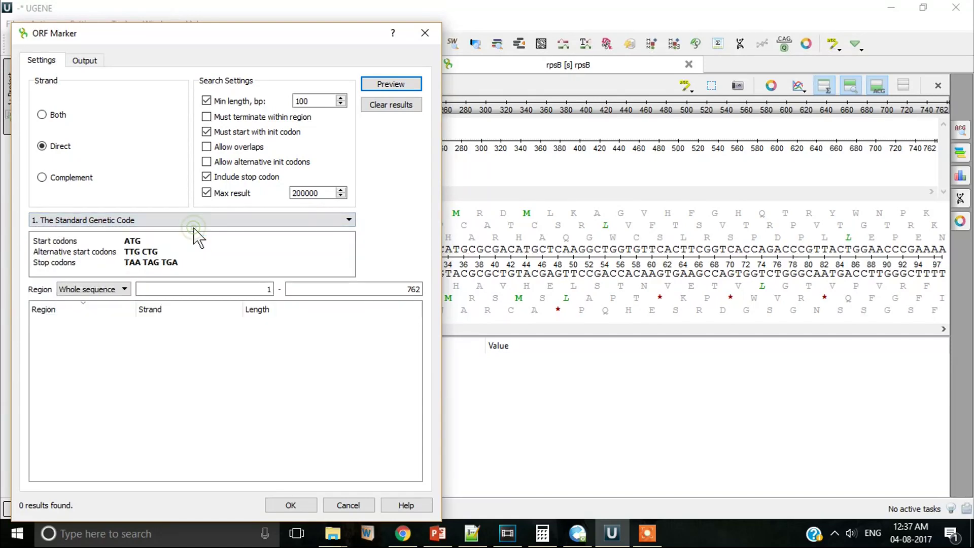
left_click(206, 177)
left_click(390, 85)
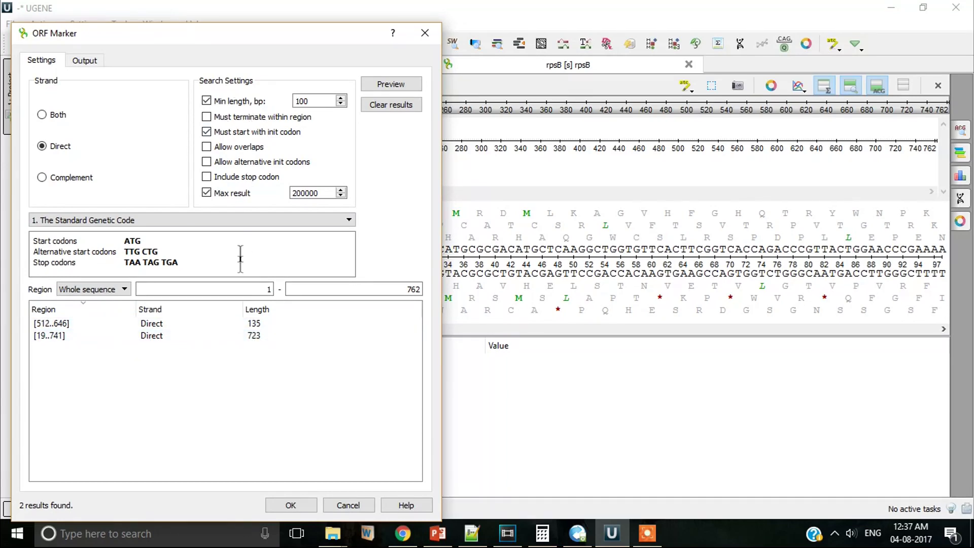
left_click(255, 323)
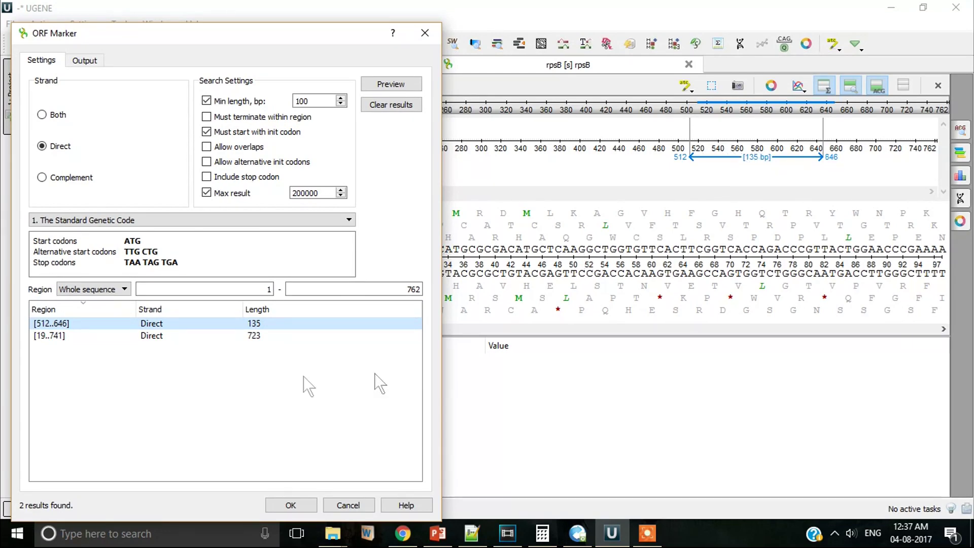
left_click(173, 336)
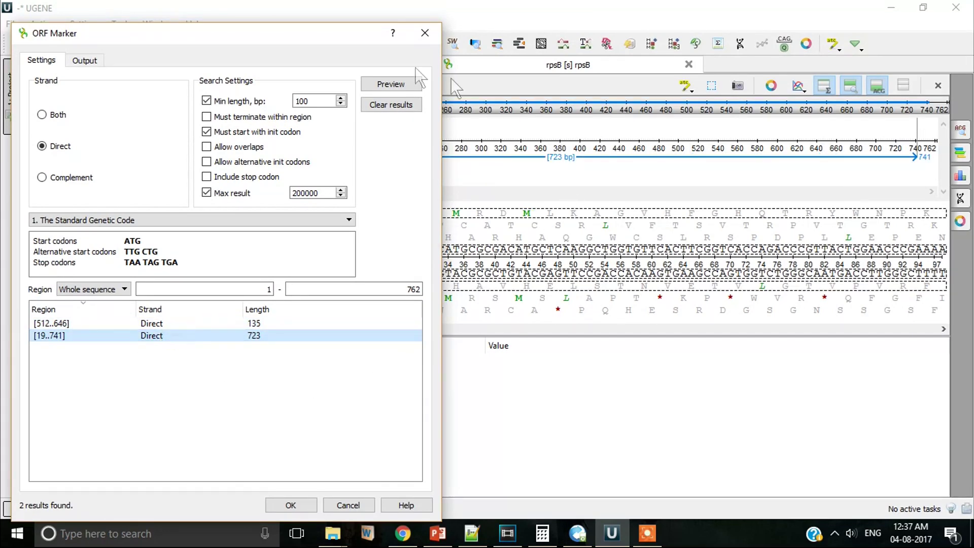
left_click_drag(337, 40, 367, 214)
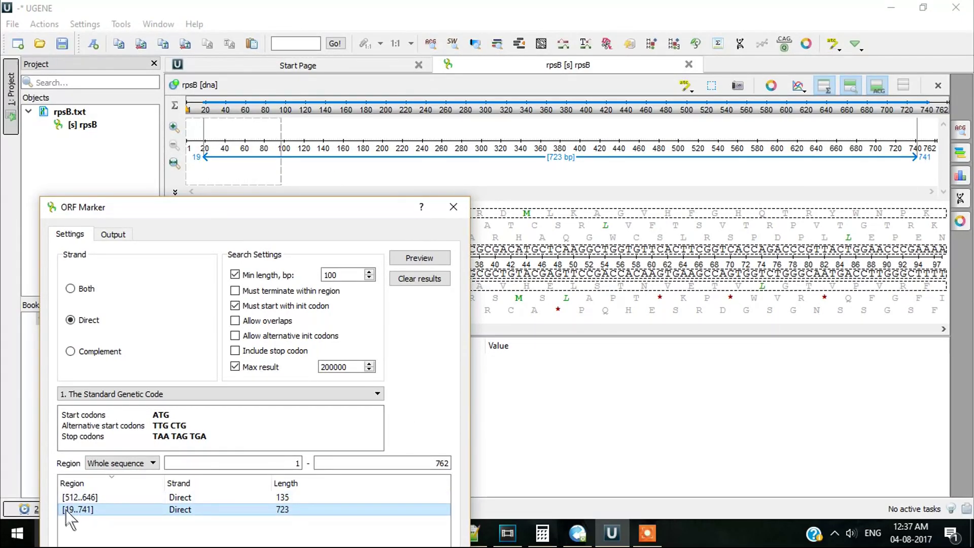
mouse_move(219, 207)
left_mouse_down()
mouse_move(232, 86)
mouse_move(223, 29)
left_mouse_up()
left_click(260, 312)
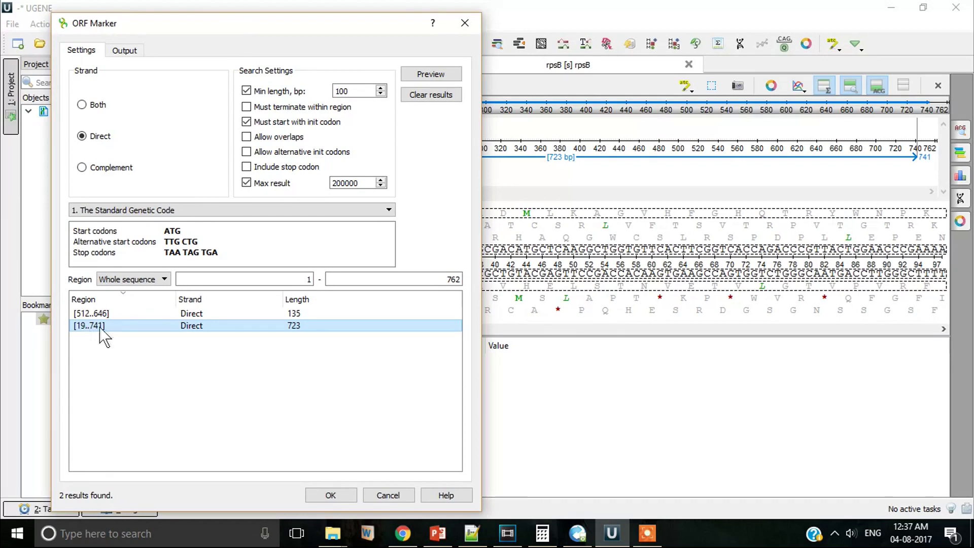
Step: Uncheck 'Must start with init codon' and rerun the preview, clearing old results
left_click(99, 313)
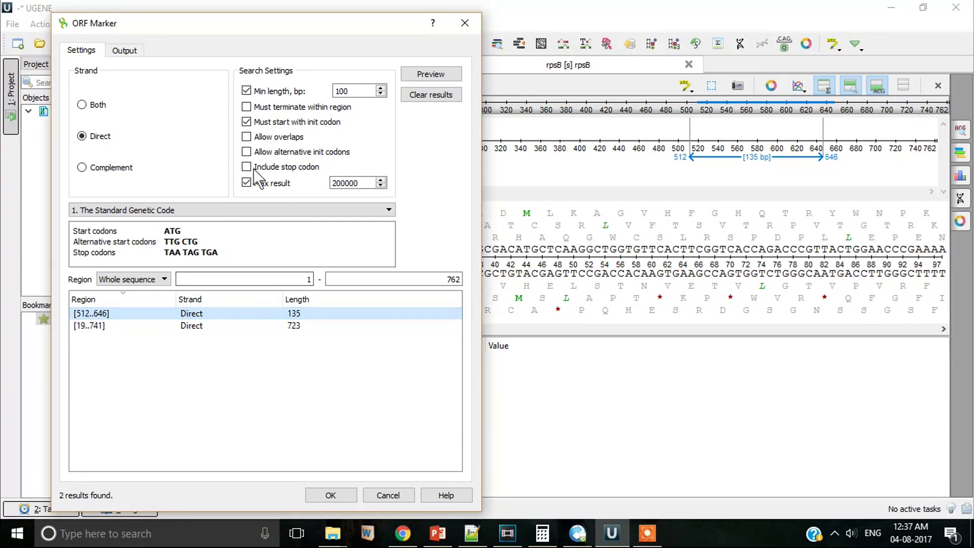
left_click(247, 123)
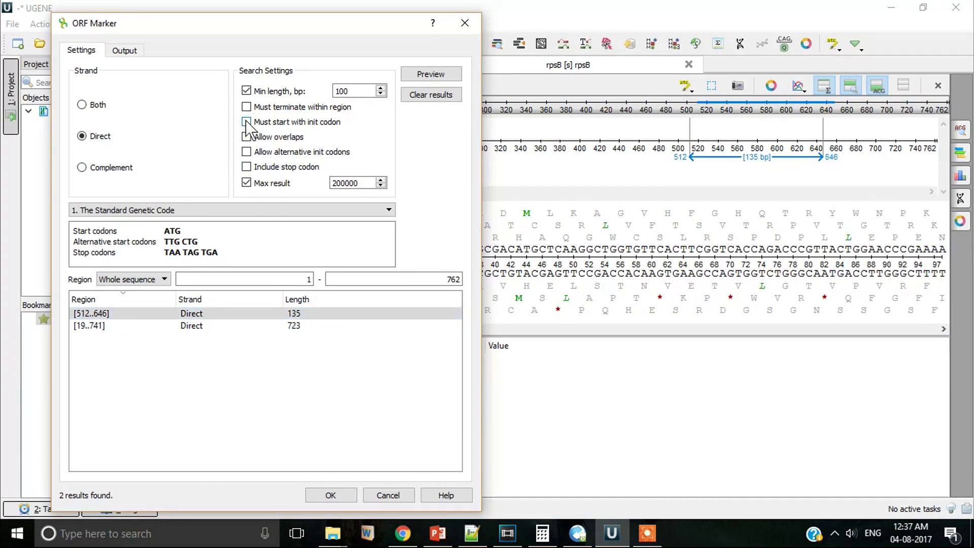
left_click(426, 77)
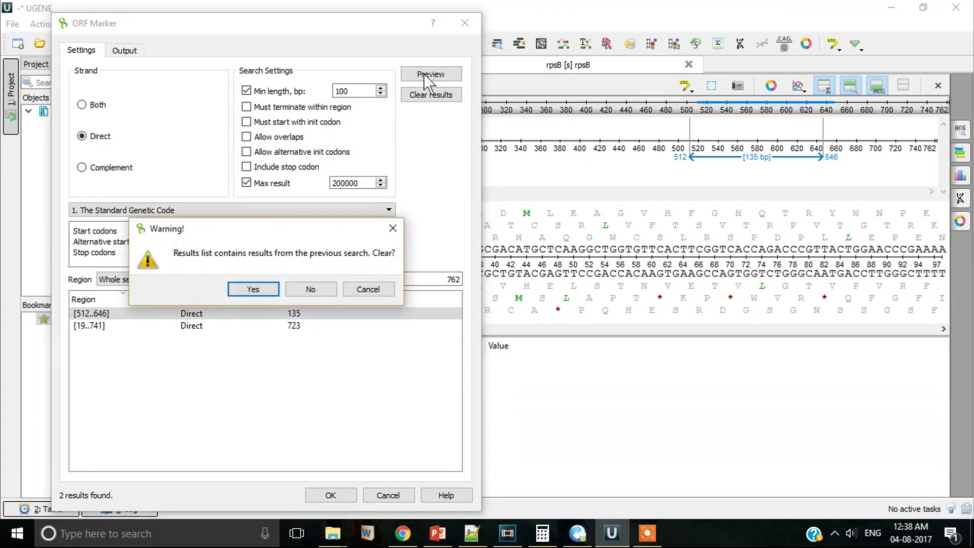
left_click(252, 289)
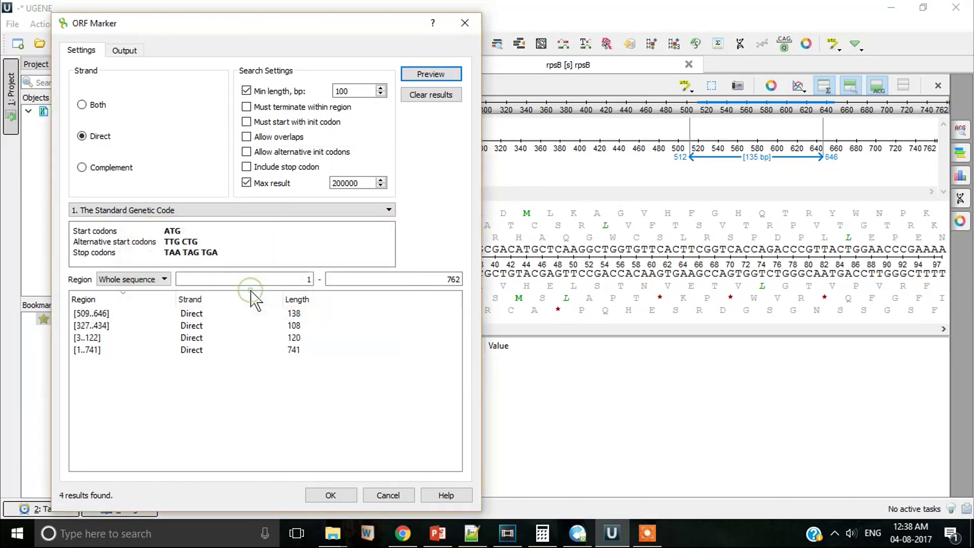
Step: Inspect the ORFs 509..646, 327..434, 3..122 and 1..741 in the sequence
left_click(198, 314)
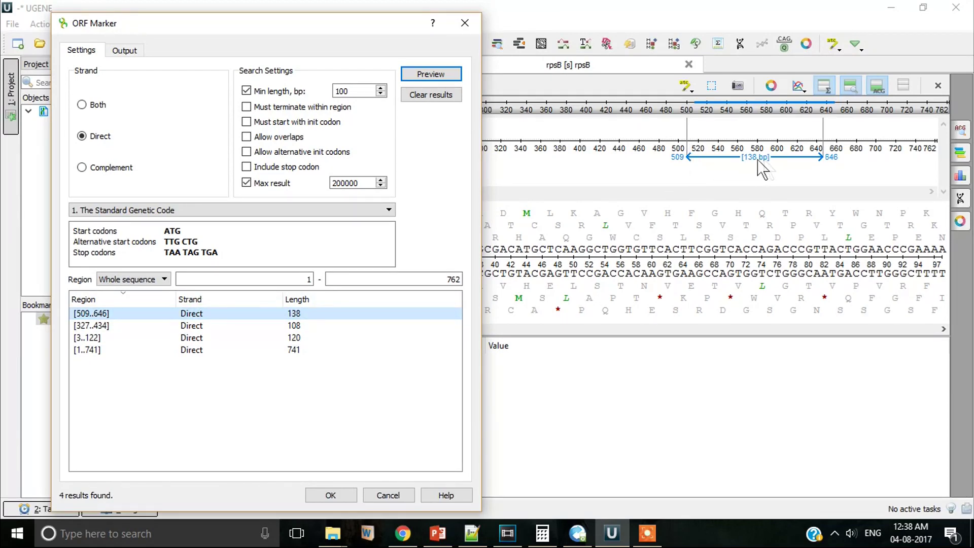
left_click(195, 328)
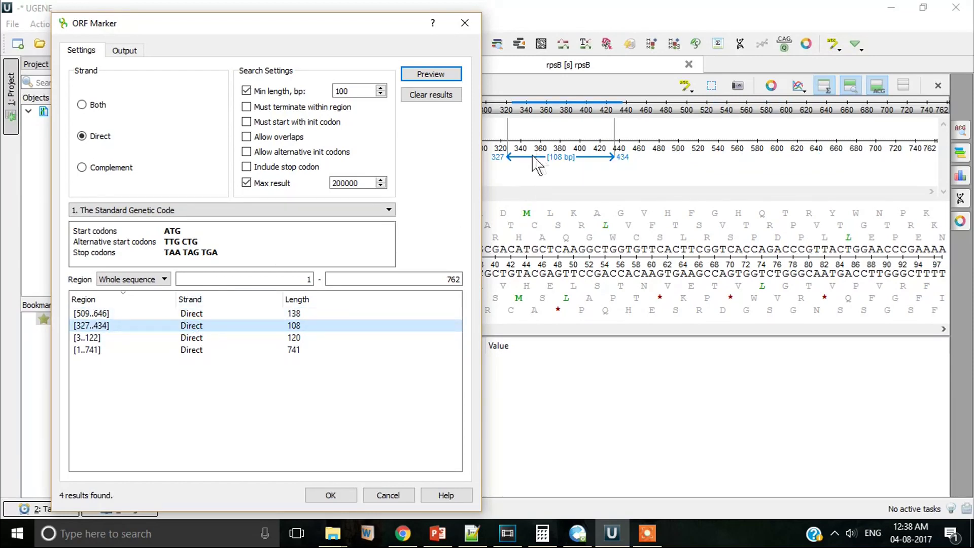
left_click(192, 338)
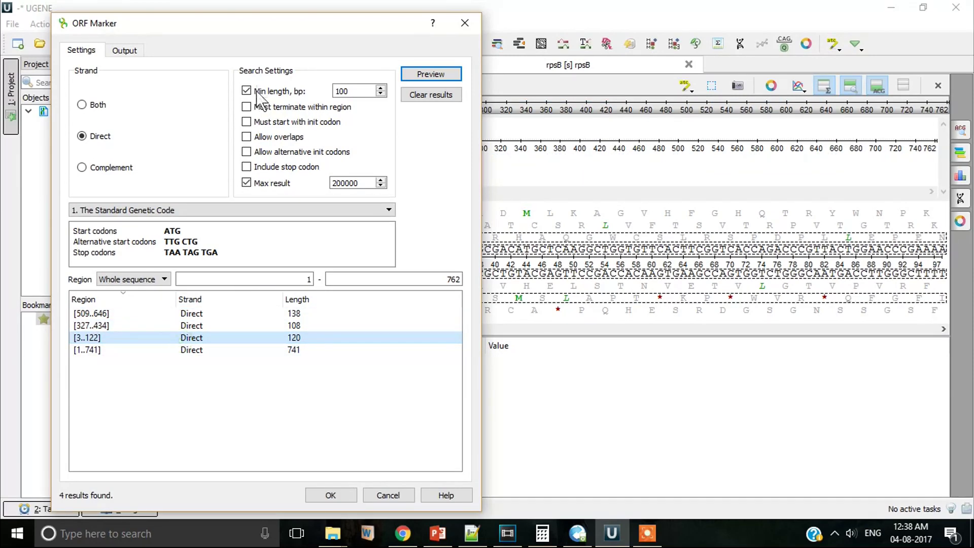
left_click_drag(282, 35, 306, 214)
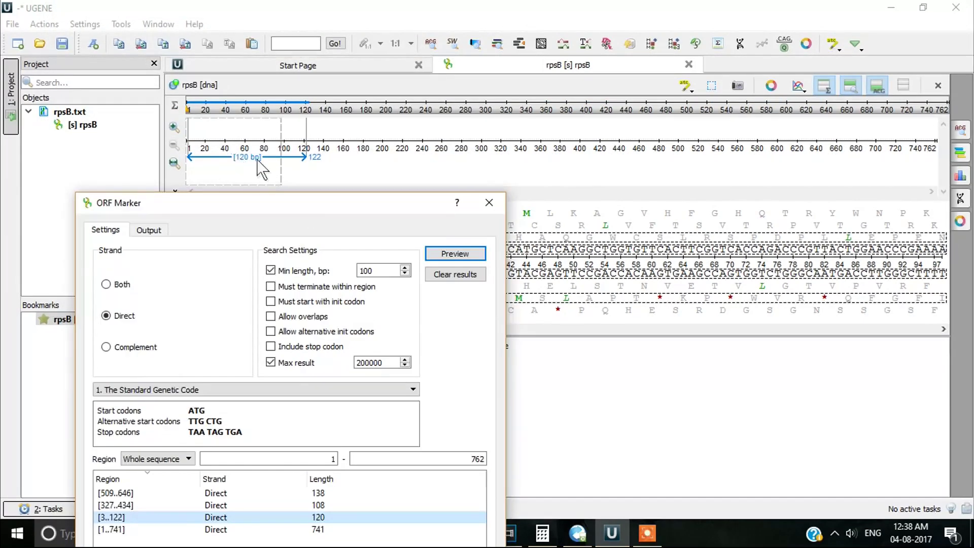
left_click(198, 530)
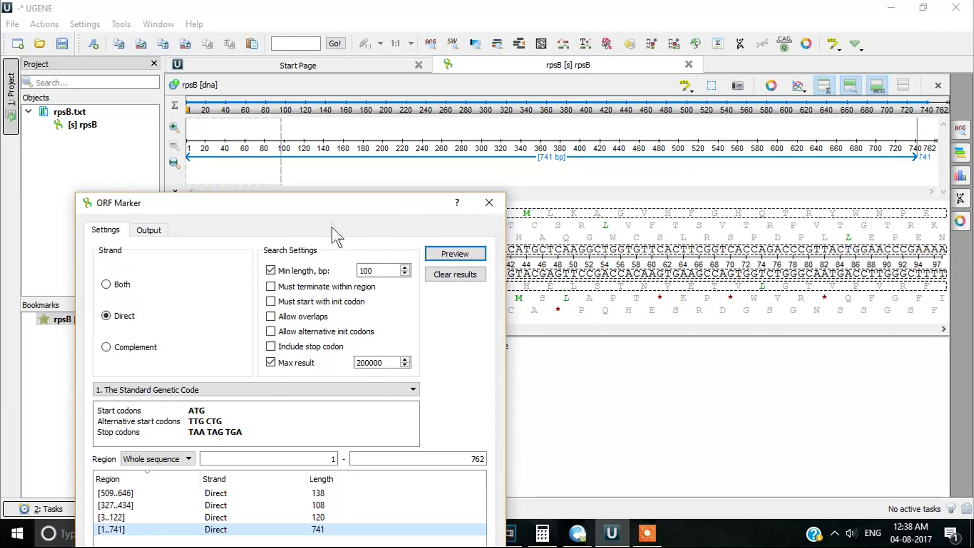
left_click_drag(326, 209, 305, 102)
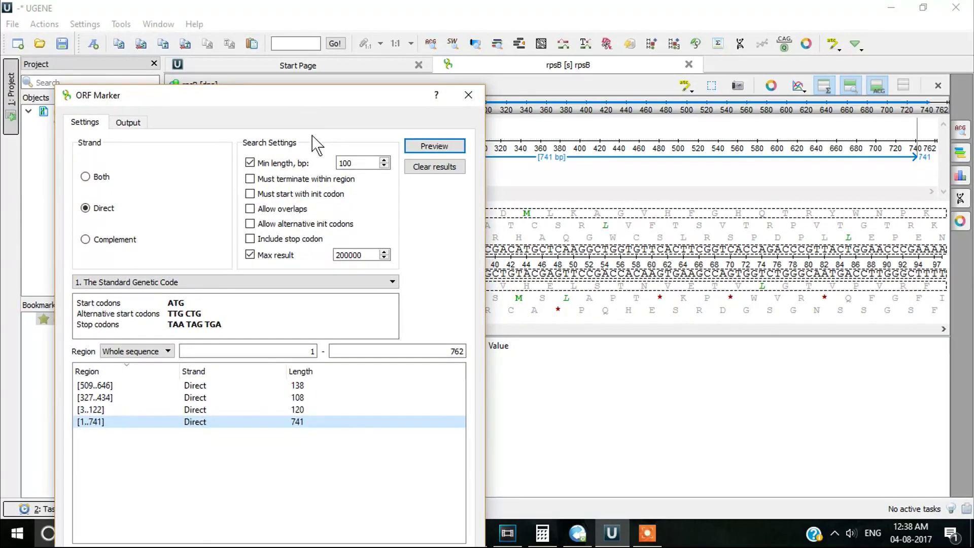
Step: Enable 'Allow overlaps' and rerun the preview, replacing the old results
left_click(250, 209)
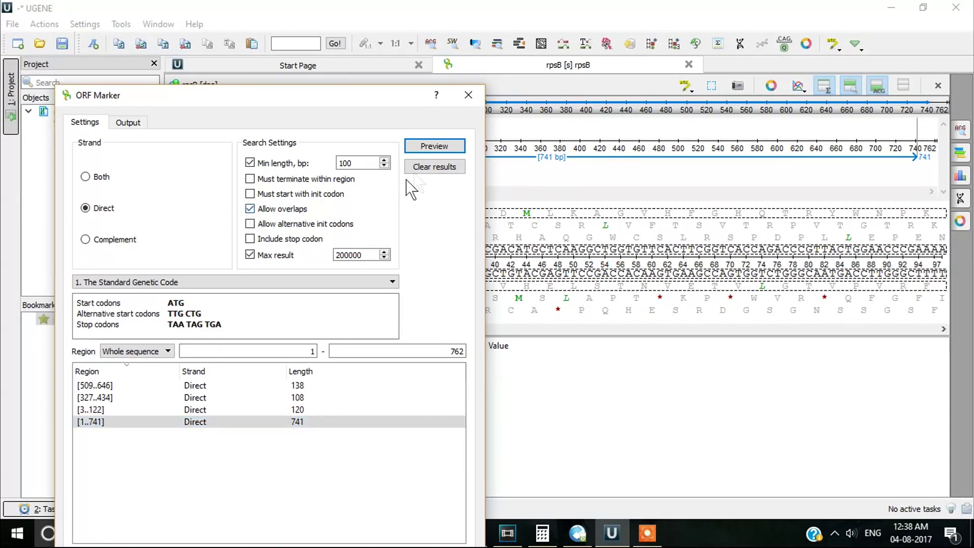
left_click(430, 147)
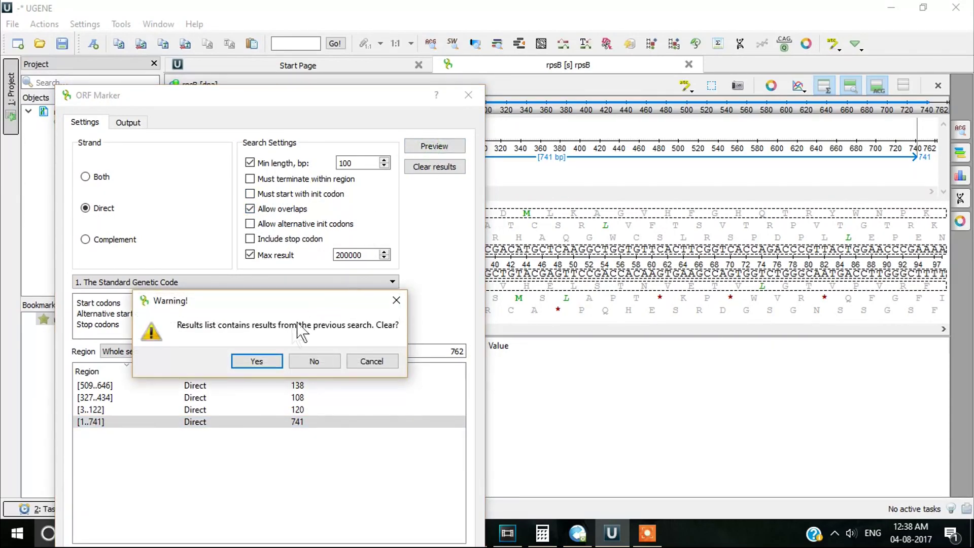
left_click(264, 361)
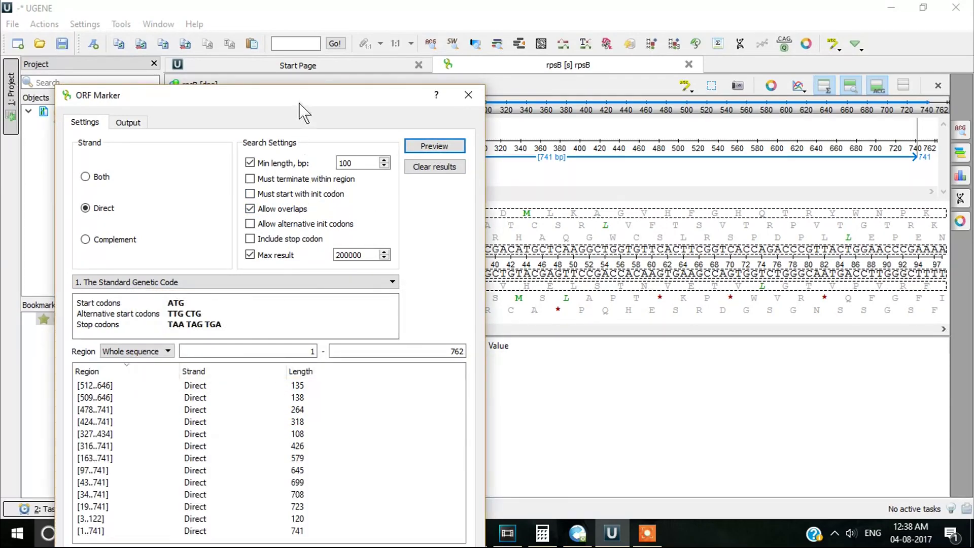
left_click_drag(299, 101, 299, 30)
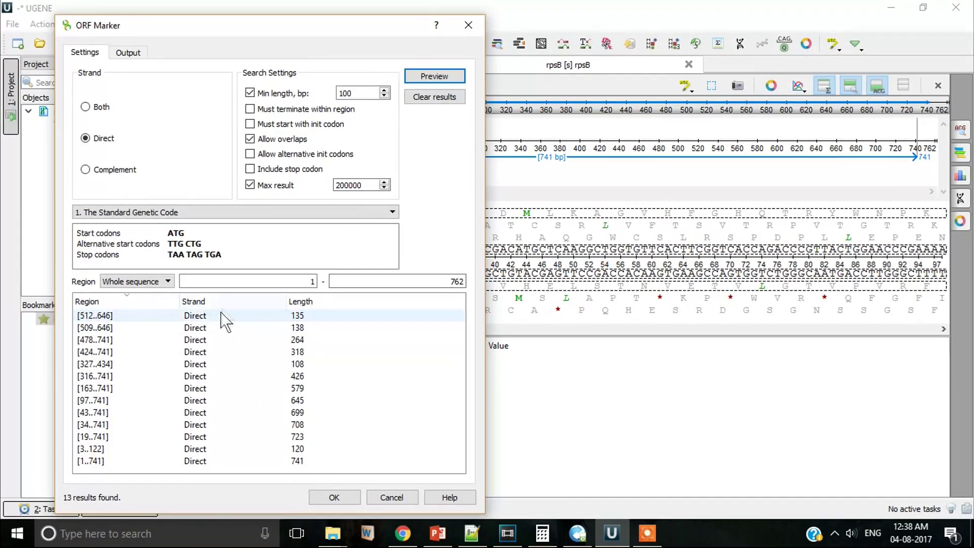
Step: Inspect the ORFs 512..646, 509..646, 19..741 and 1..741 in the sequence view
left_click(195, 315)
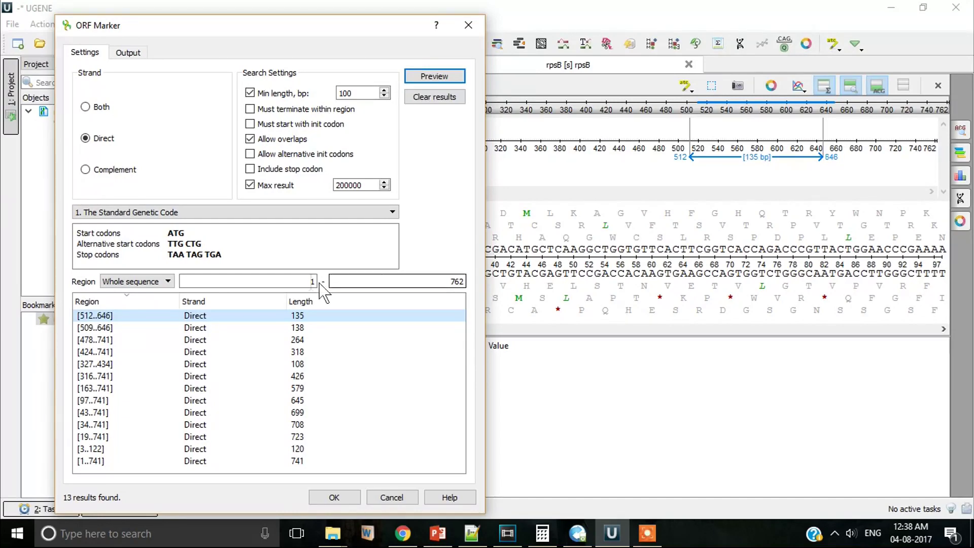
left_click(195, 327)
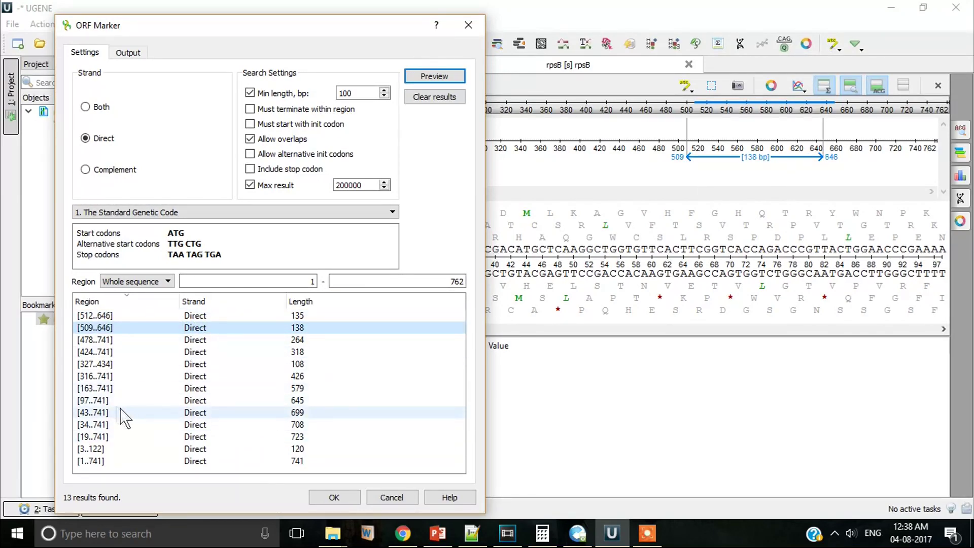
left_click(109, 437)
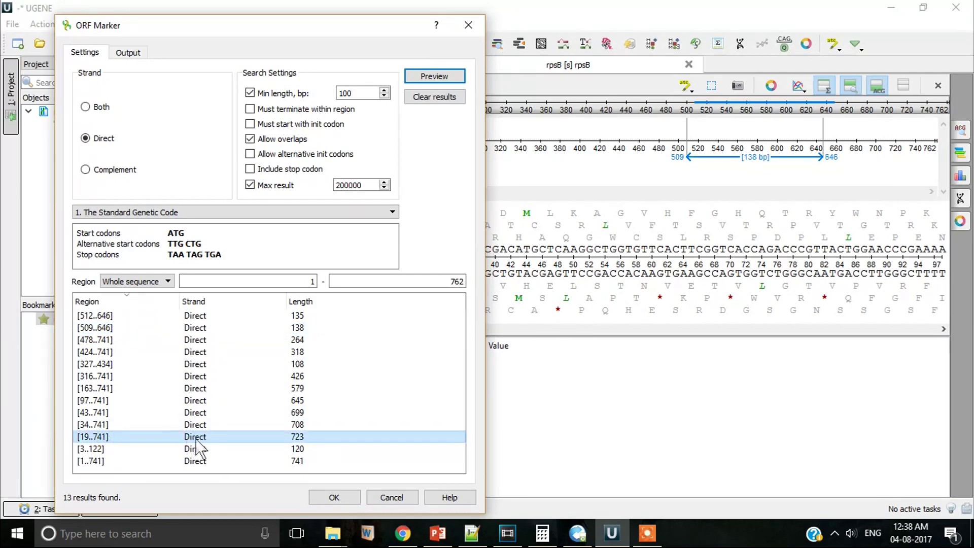
left_click(233, 436)
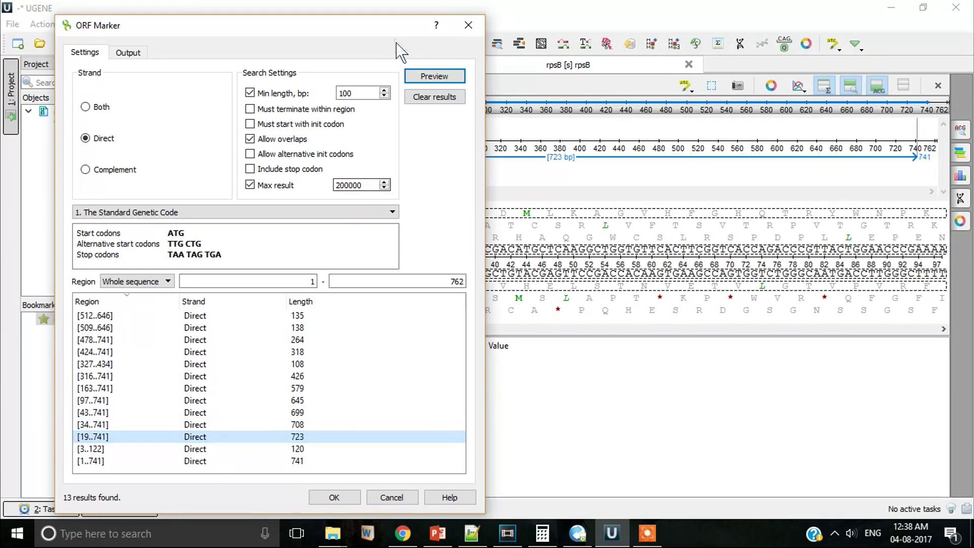
left_click_drag(395, 38, 407, 189)
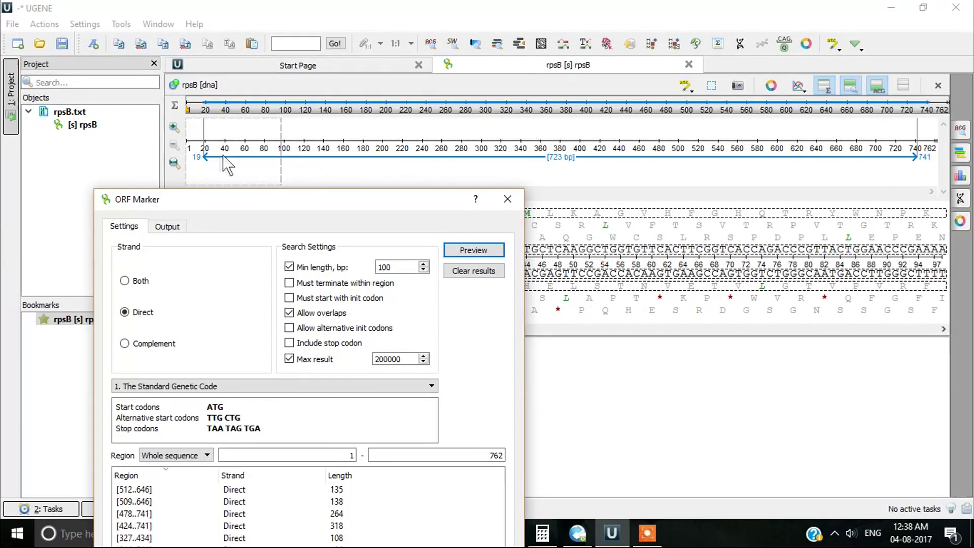
left_click_drag(284, 198, 285, 45)
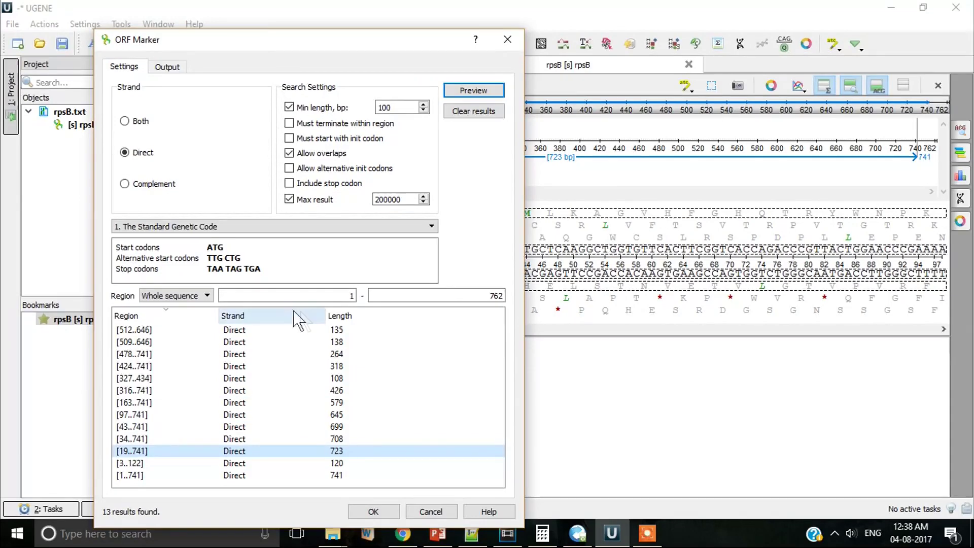
left_click(156, 477)
left_click(215, 475)
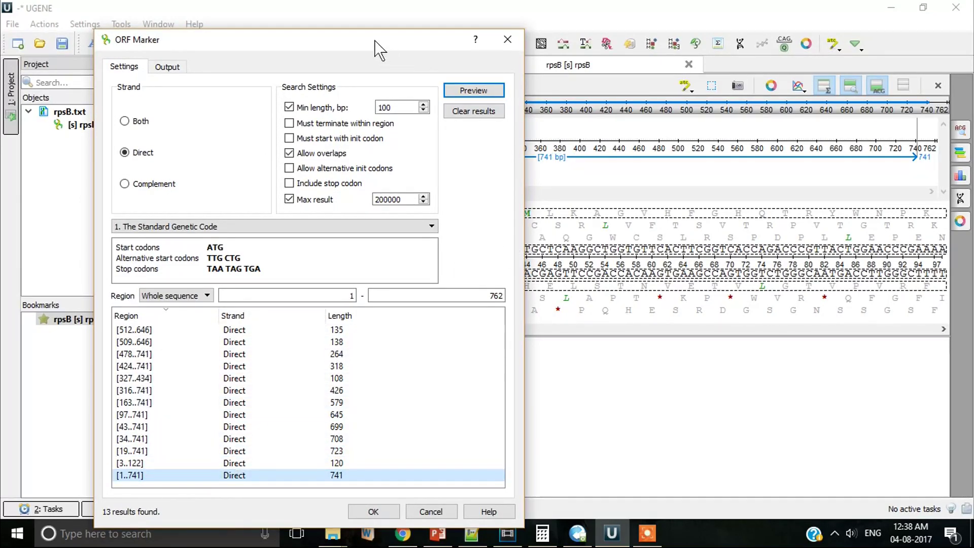
left_click_drag(376, 42, 394, 216)
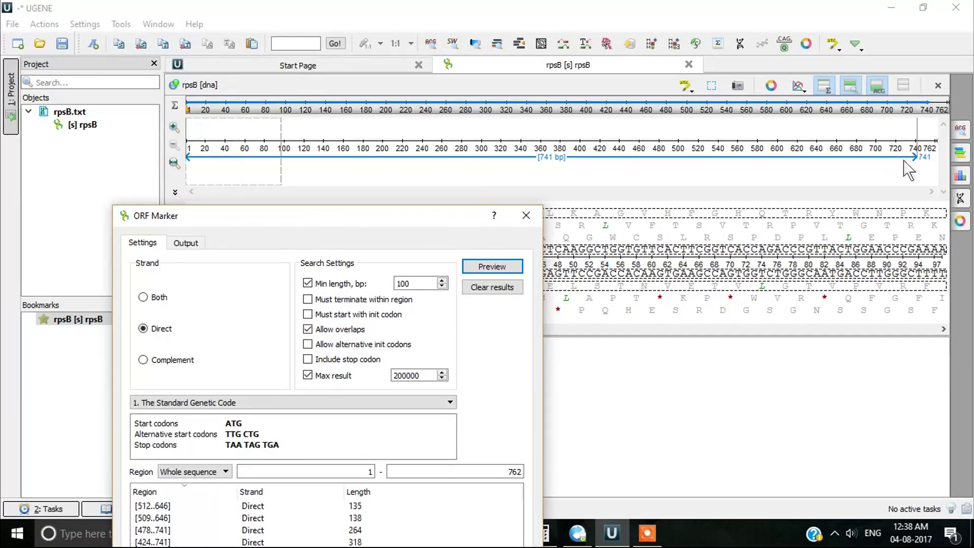
left_click_drag(247, 222, 251, 108)
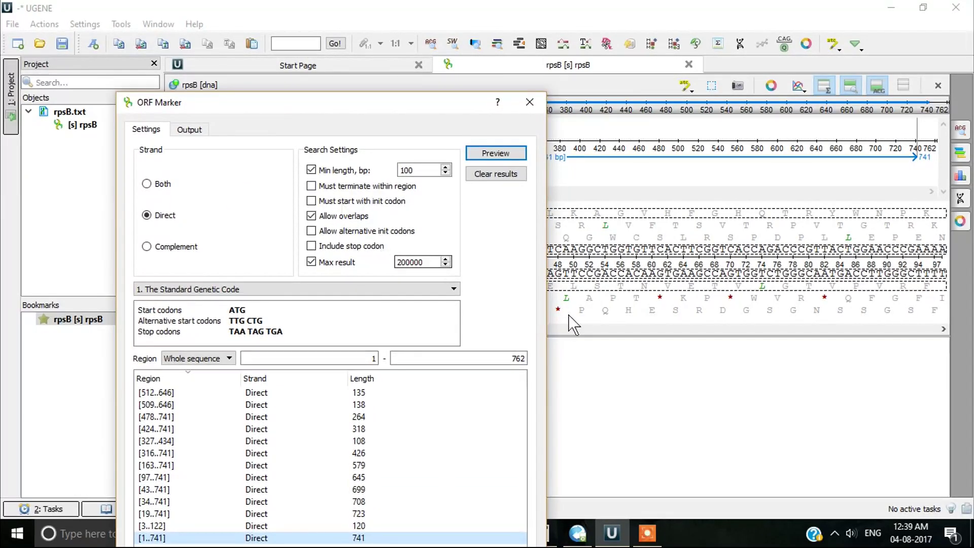
Step: Also accept alternative init codons and rerun the preview, clearing old results
left_click(311, 232)
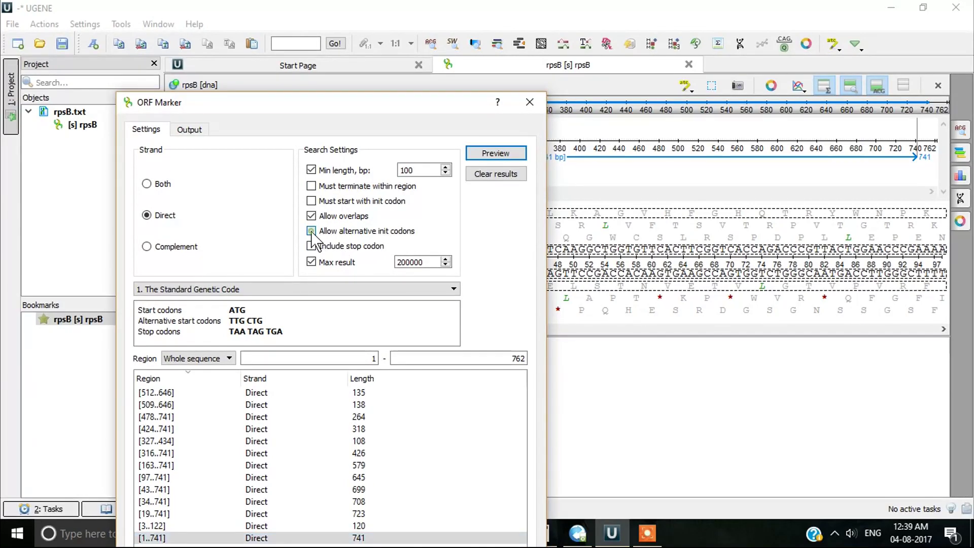
left_click(487, 155)
left_click(319, 363)
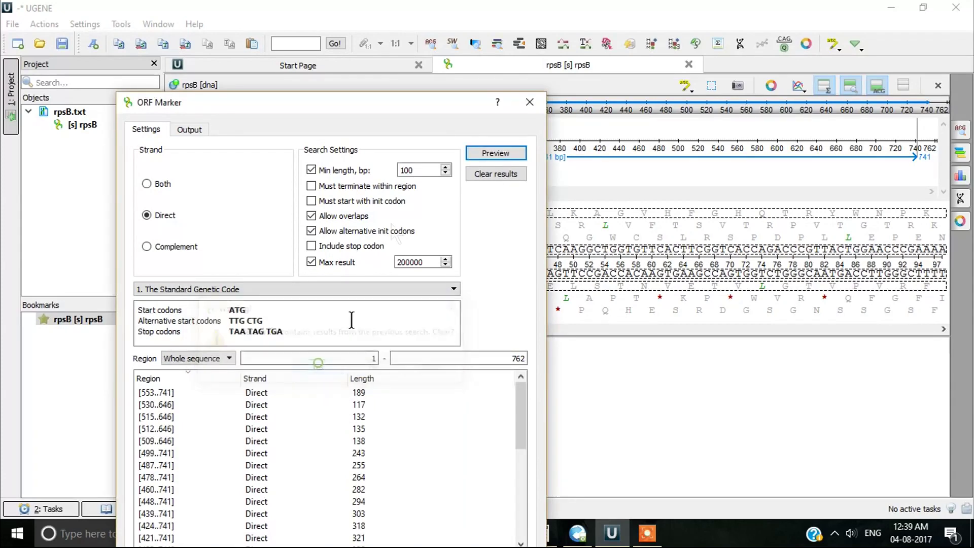
left_click_drag(384, 104, 370, 19)
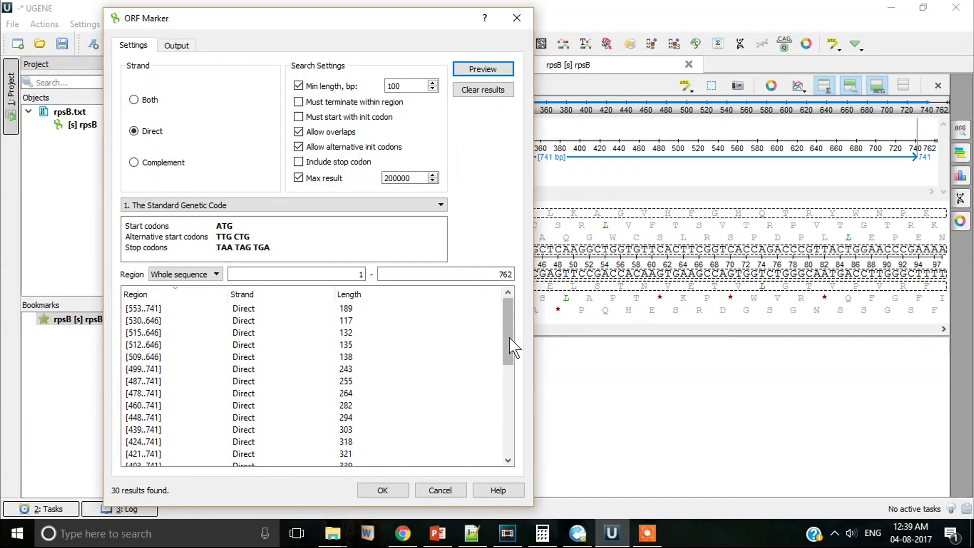
Step: Compare the 19..741 and 1..741 ORFs in the sequence
left_click_drag(509, 337, 502, 425)
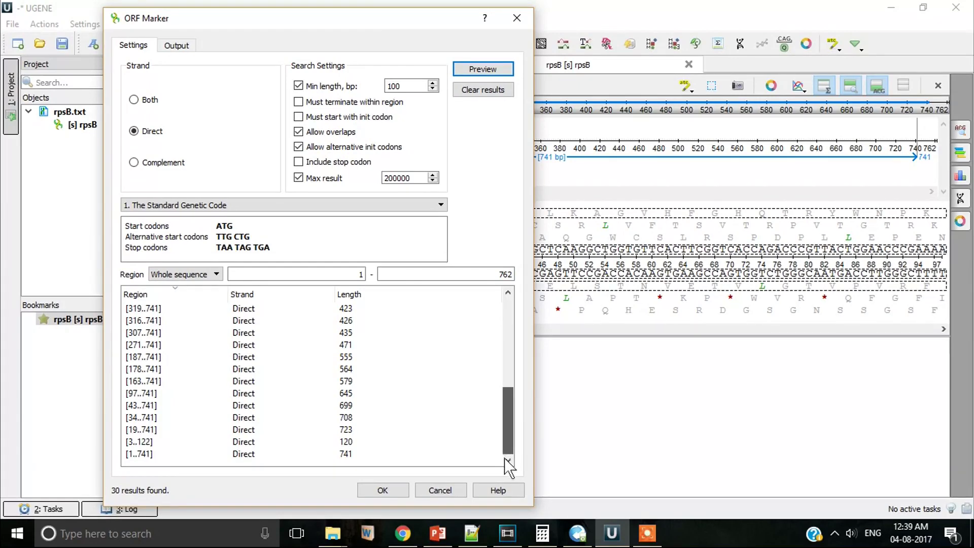
left_click_drag(506, 473, 506, 476)
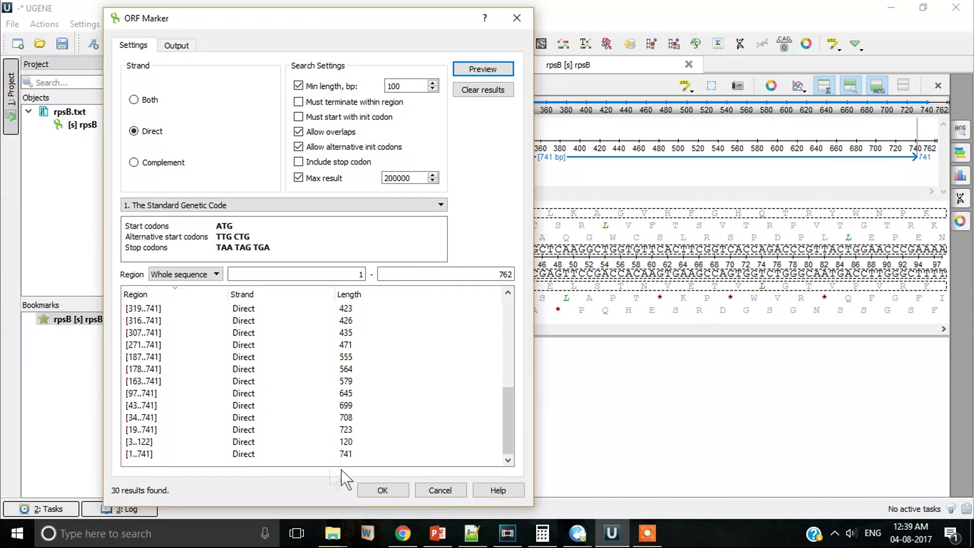
left_click(175, 430)
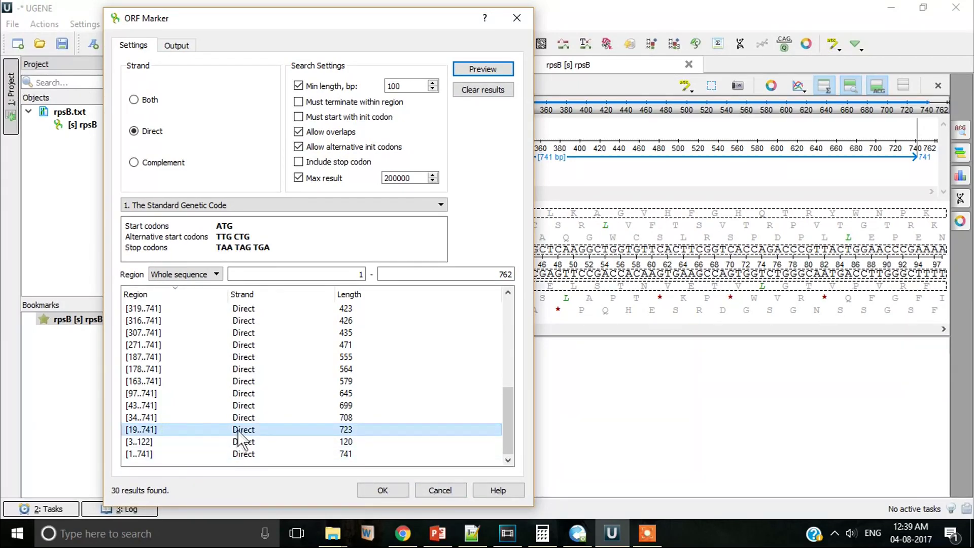
left_click(151, 454)
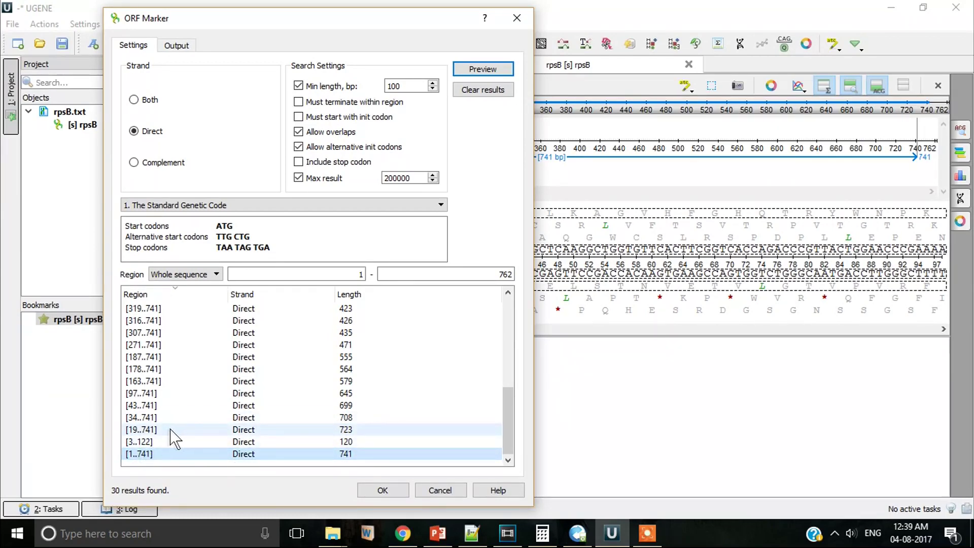
left_click(170, 431)
left_click(160, 454)
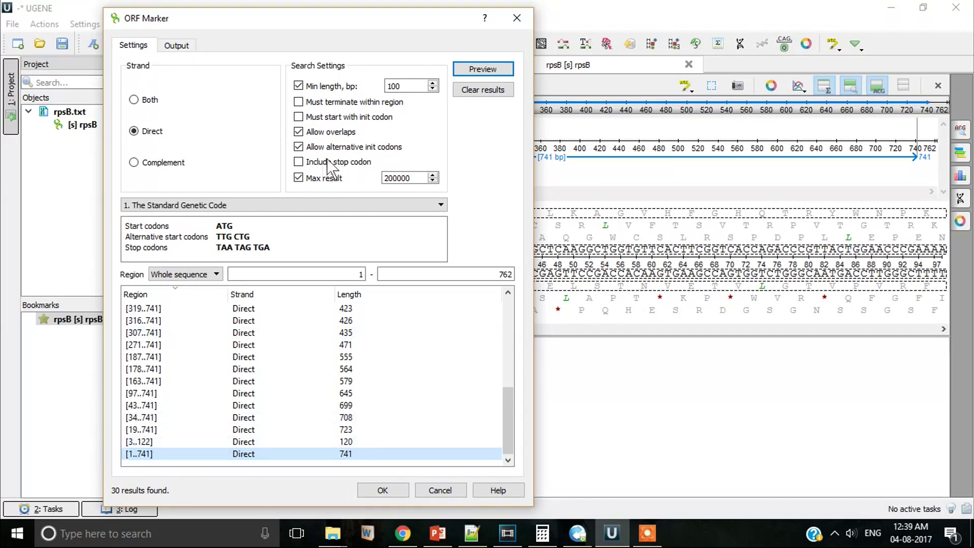
Step: Include stop codons, rerun the preview, and highlight the 19..744 and 1..744 ORFs
left_click(299, 161)
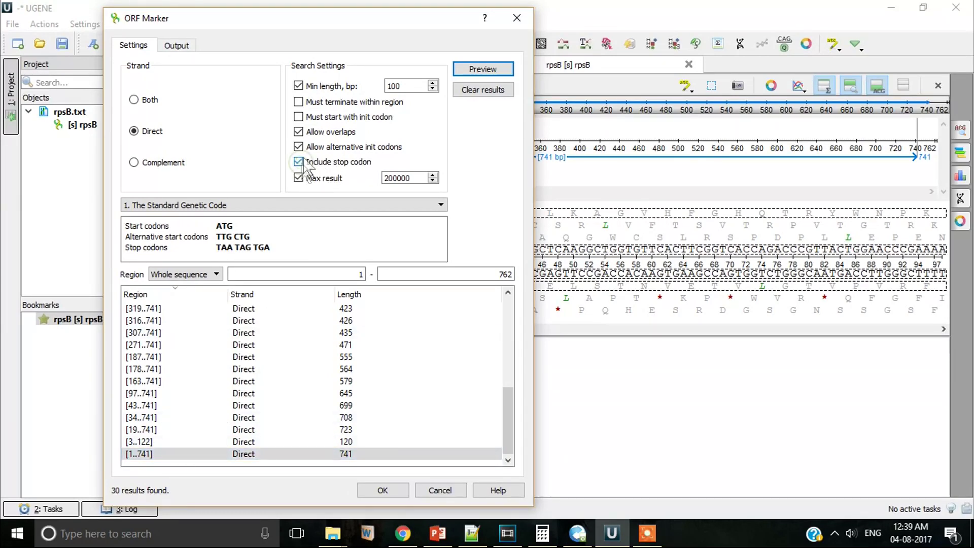
left_click(472, 71)
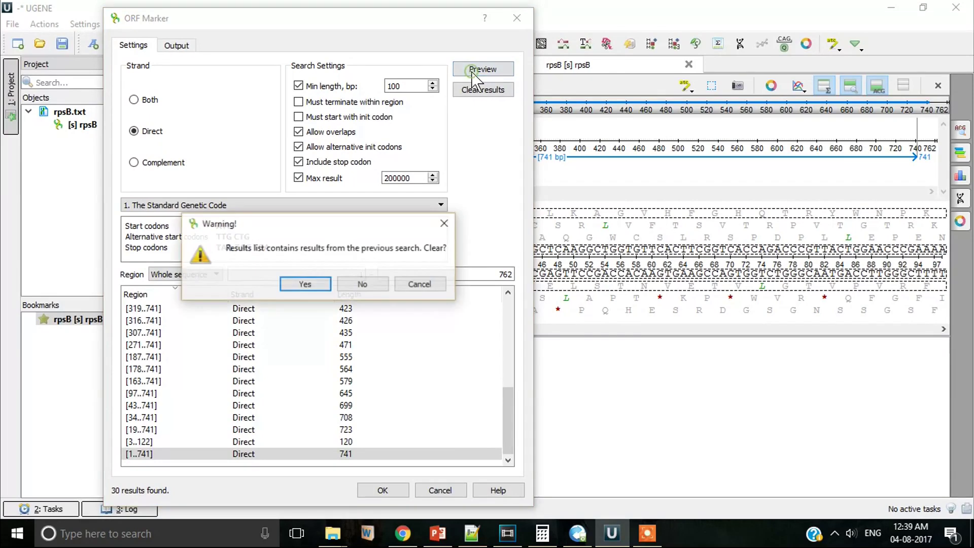
left_click(305, 285)
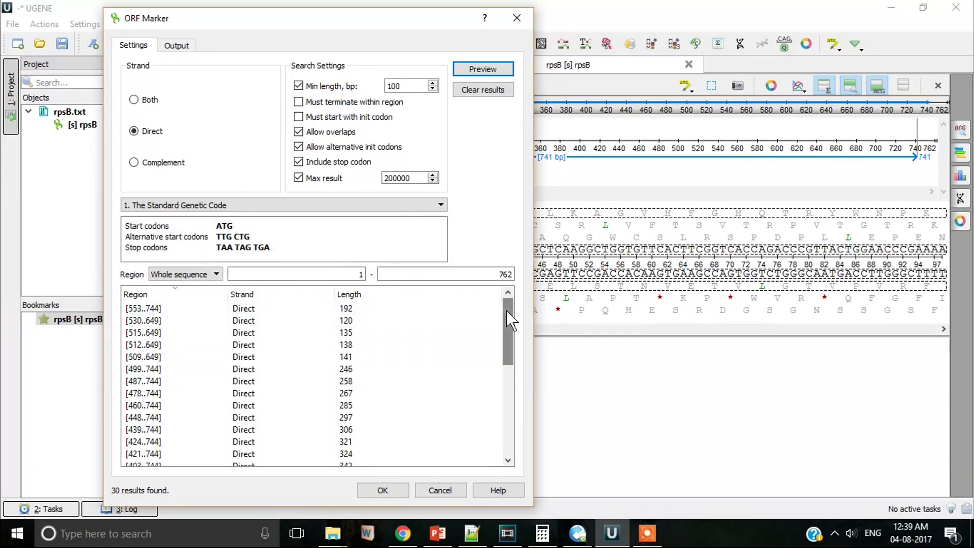
left_click_drag(507, 311, 494, 425)
left_click(174, 431)
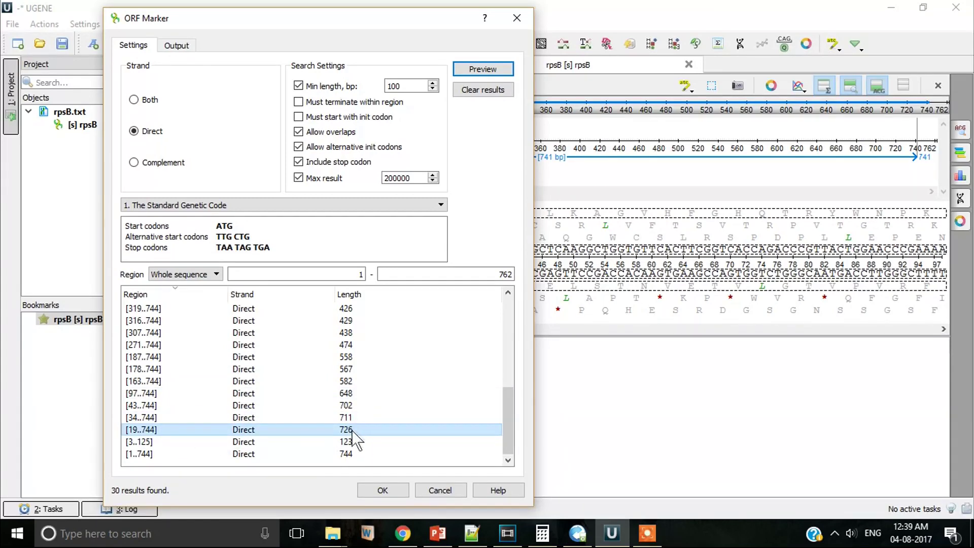
left_click(349, 454)
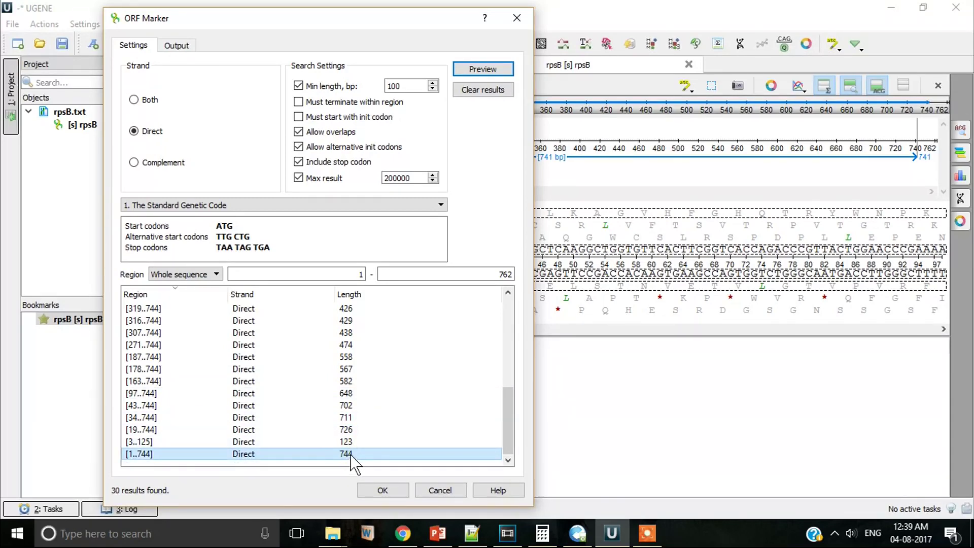
left_click(348, 454)
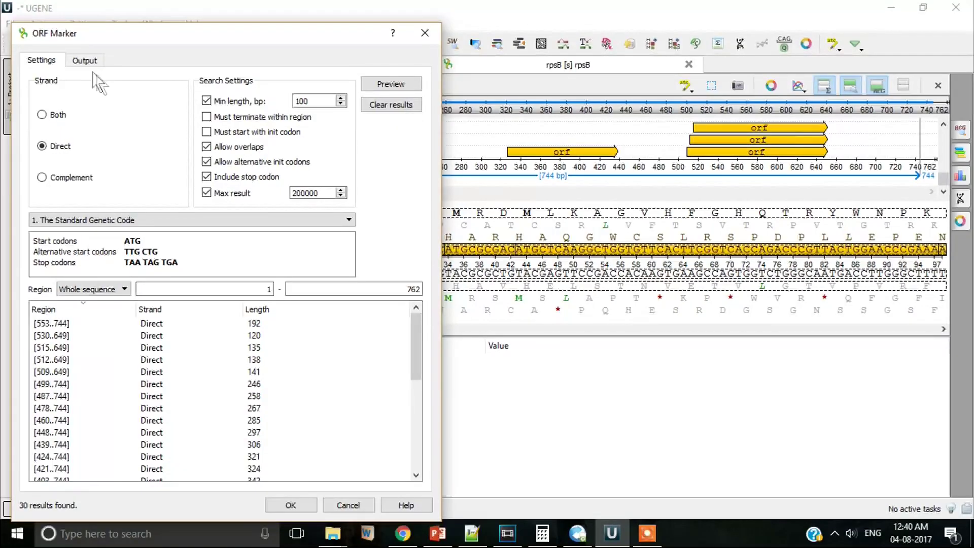
Step: Save the ORF annotations to a new document named ORF.gb
left_click(85, 60)
left_click(46, 120)
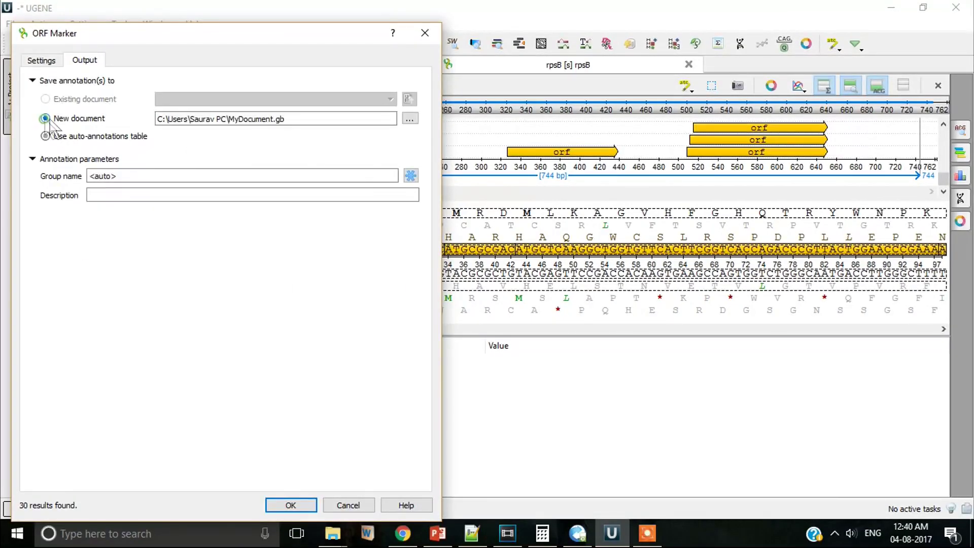
left_click(410, 118)
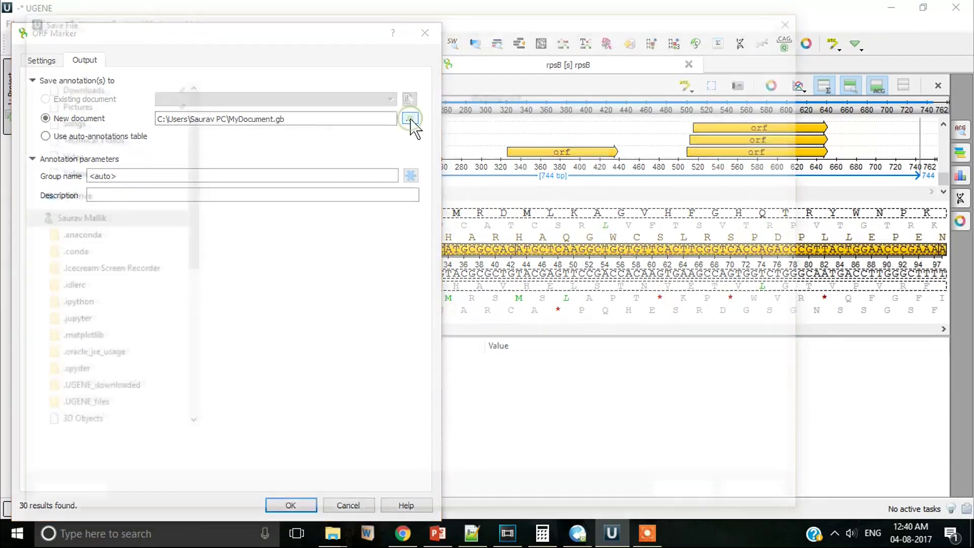
double_click(164, 443)
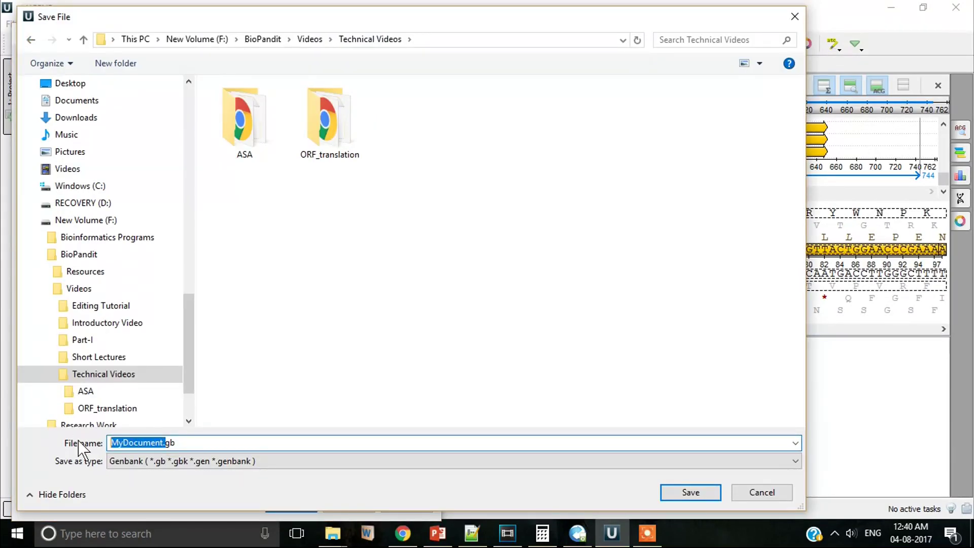
type("ORF")
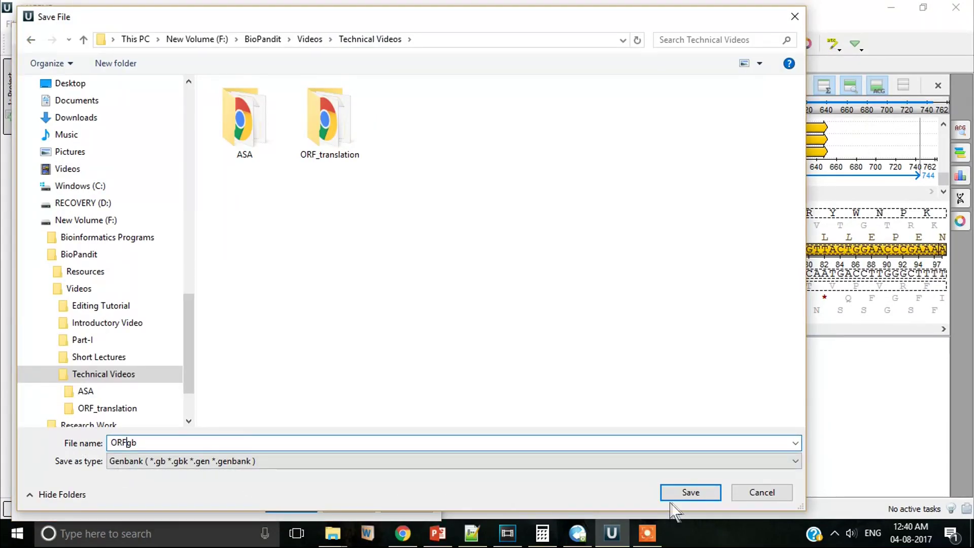
left_click(674, 494)
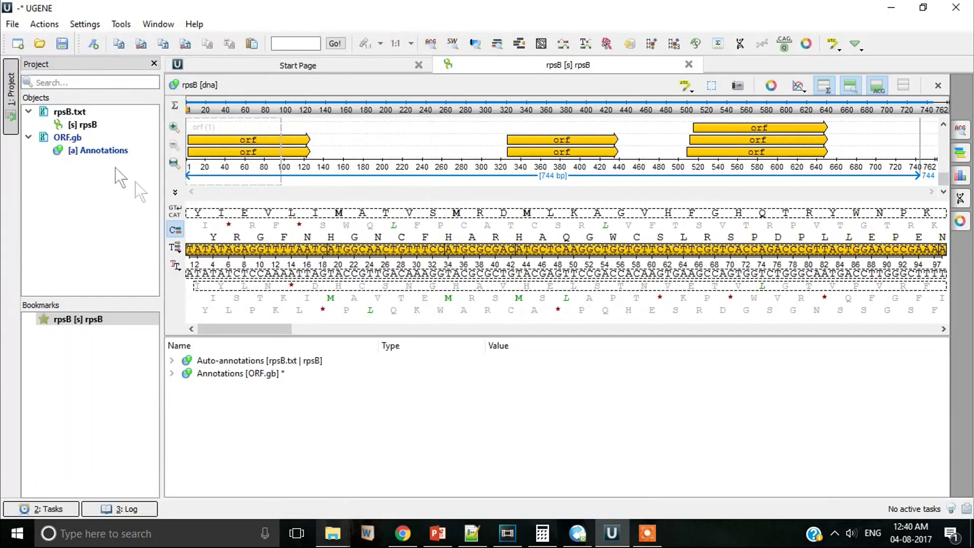
Step: Export ORF.gb as BED file ORF.bed and view it in the text editor
left_click(71, 138)
right_click(71, 139)
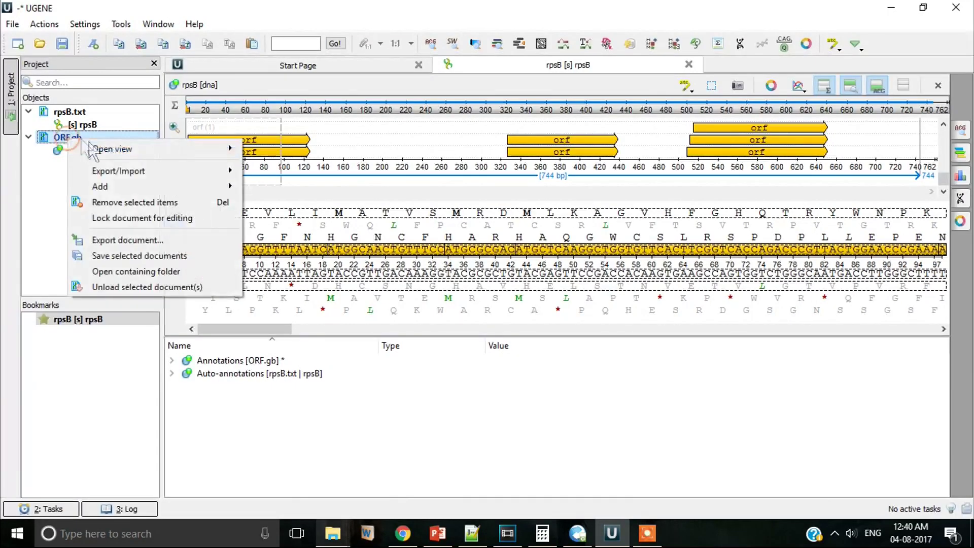
left_click(169, 239)
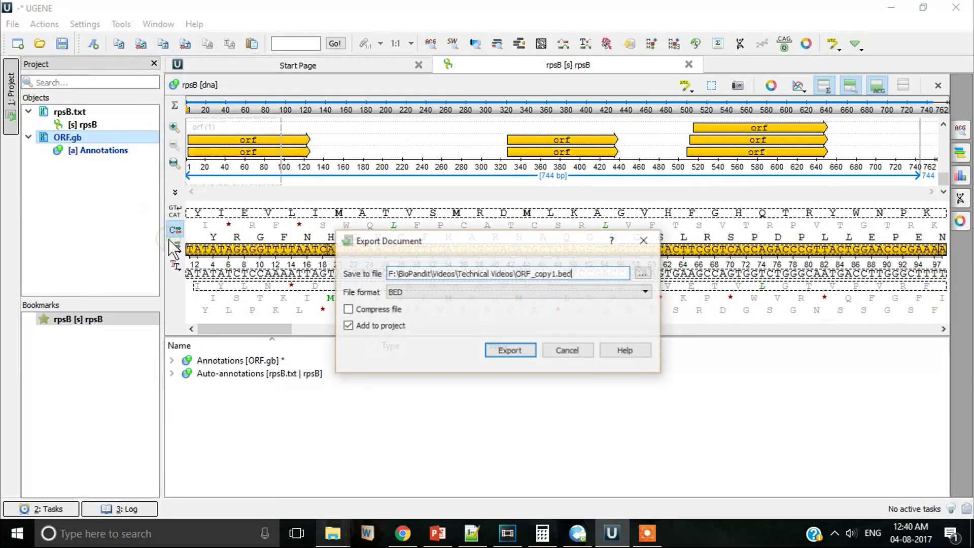
left_click(557, 274)
key("BackSpace")
key("BackSpace")
key("BackSpace")
key("BackSpace")
key("BackSpace")
key("BackSpace")
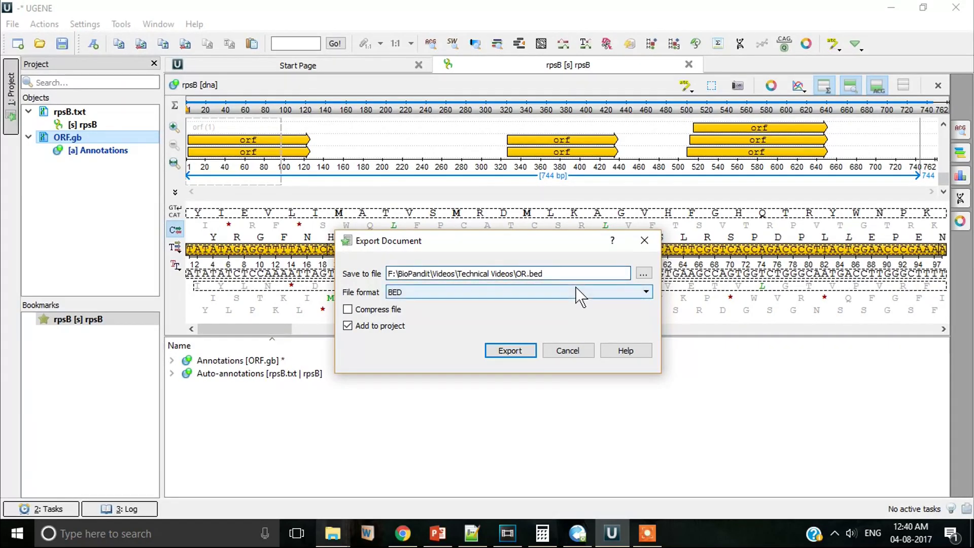
type("F")
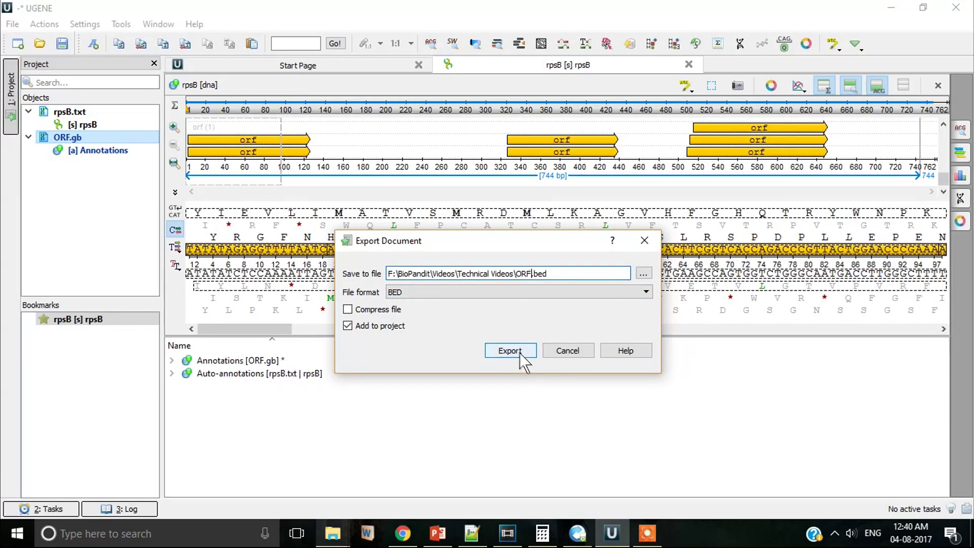
left_click(510, 350)
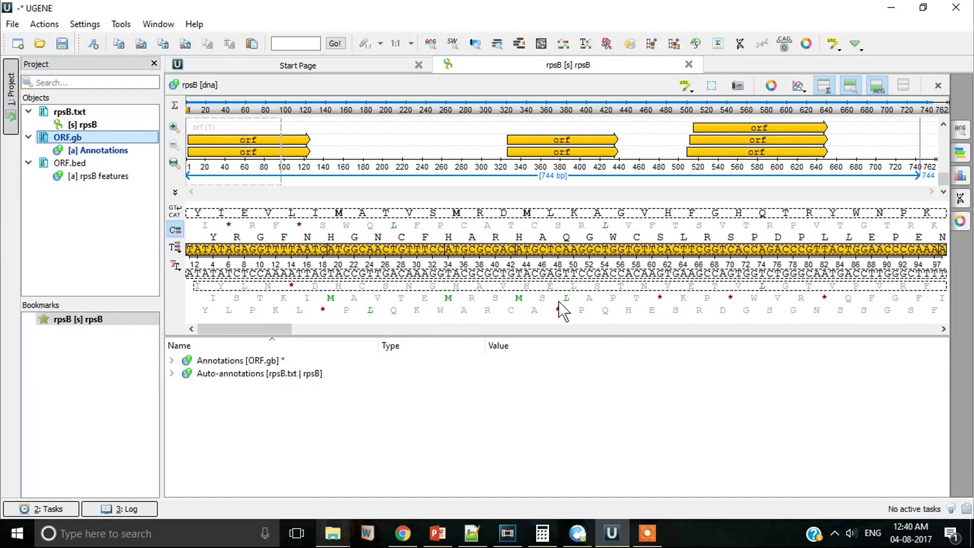
left_click(472, 533)
Step: Open ORF.gb as text in Notepad++
scroll(130, 183, "down", 1)
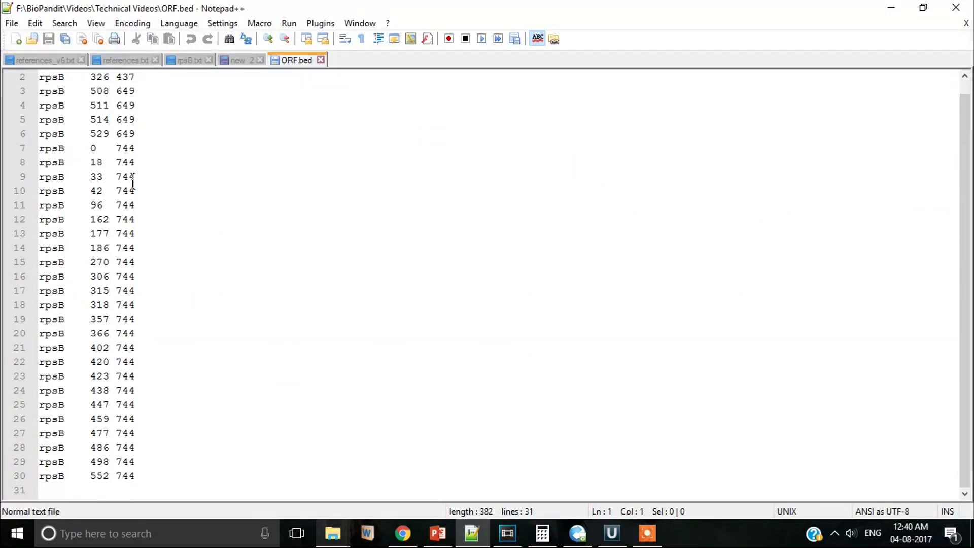
scroll(177, 307, "up", 1)
key("alt+Tab")
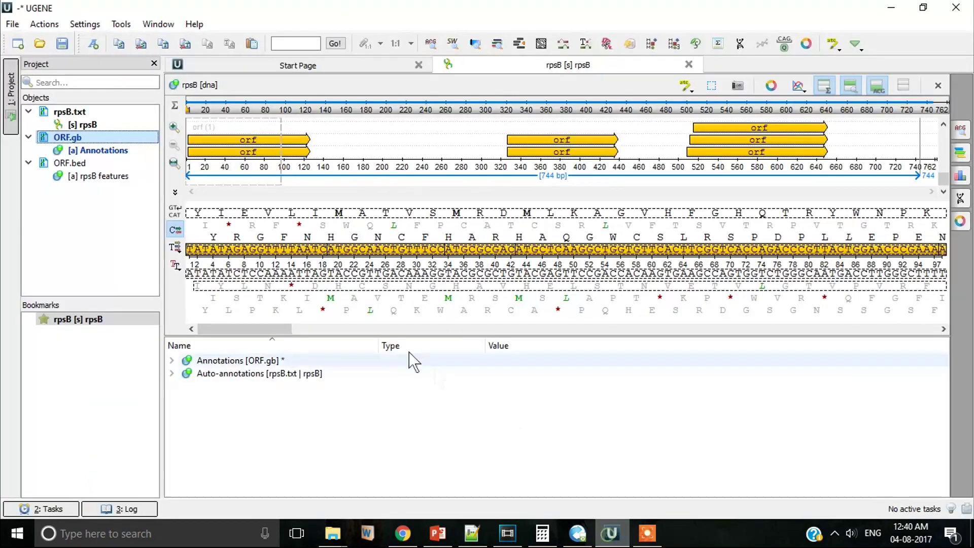
right_click(84, 136)
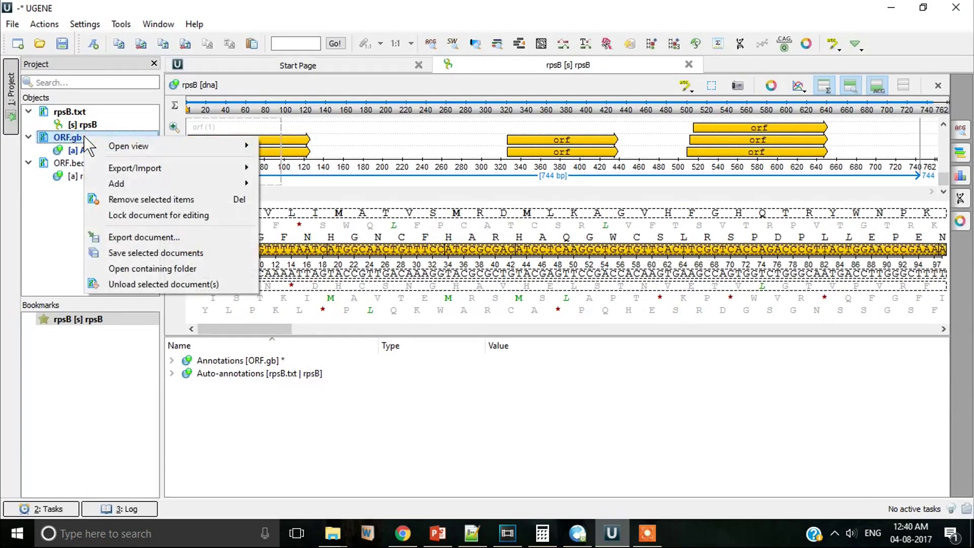
left_click(221, 234)
left_click(511, 351)
key("alt+Tab")
Step: Highlight the first features' qualifiers: location 1..744, dna_len=744, protein_len=248, dna_len=123
left_click_drag(174, 119, 255, 133)
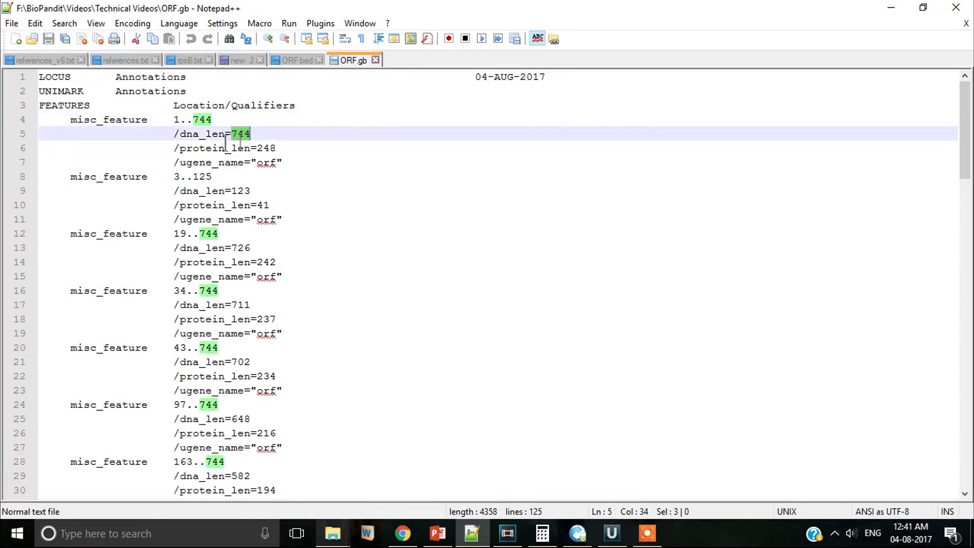
left_click_drag(181, 134, 253, 134)
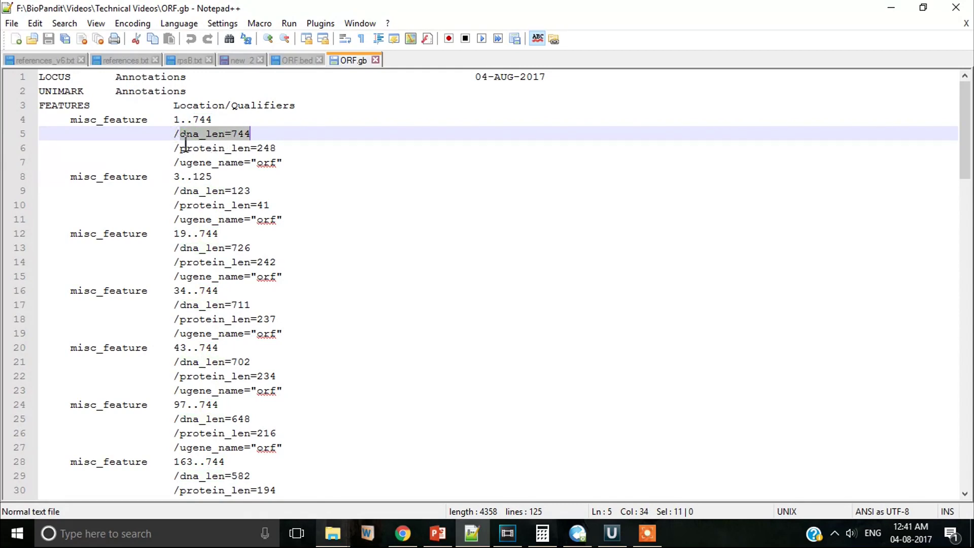
left_click_drag(181, 148, 276, 148)
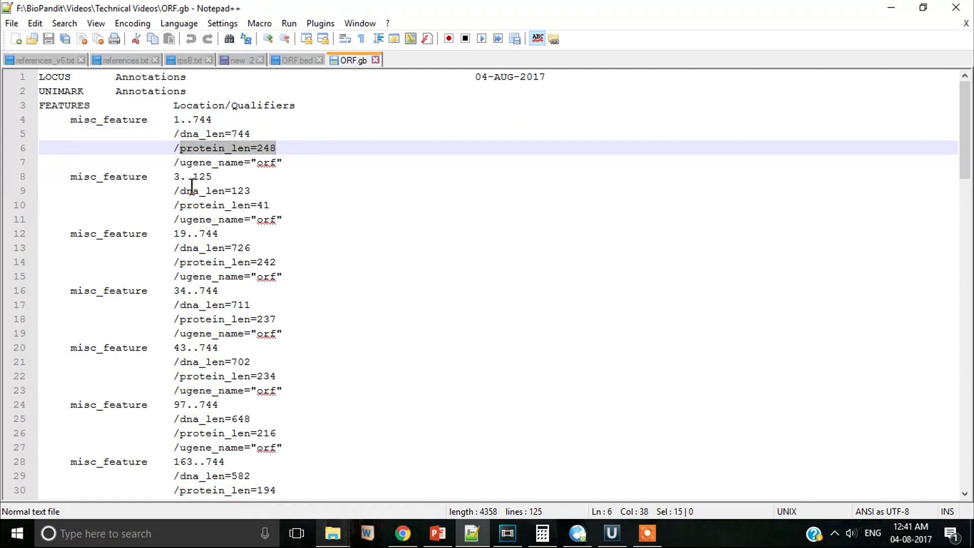
left_click_drag(181, 191, 252, 191)
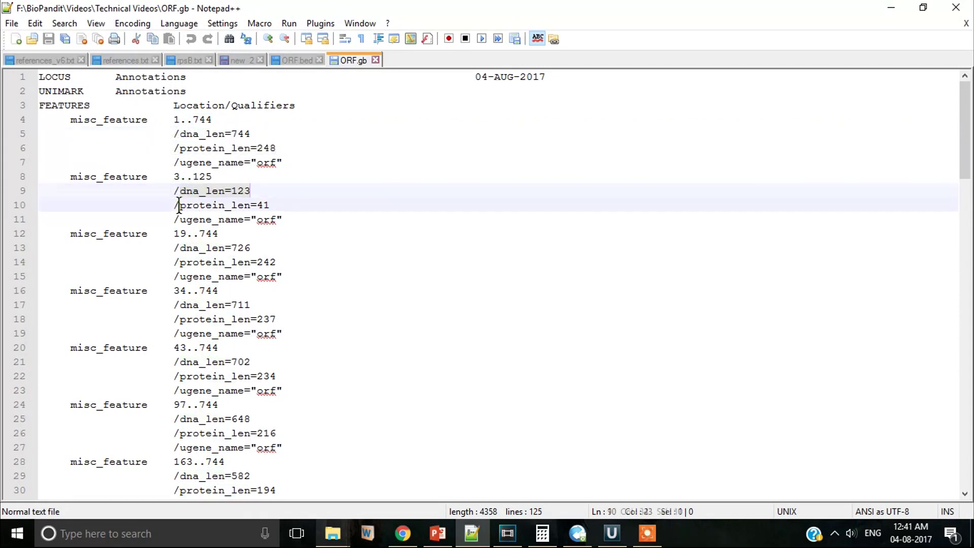